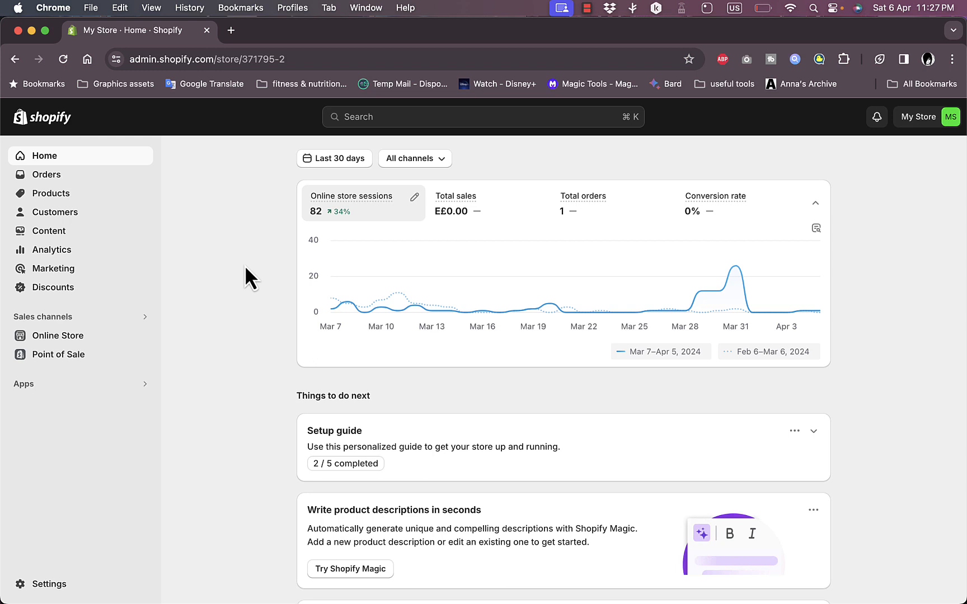
# Search the Shopify App Store for "order tracking" apps
pyautogui.click(72, 386)
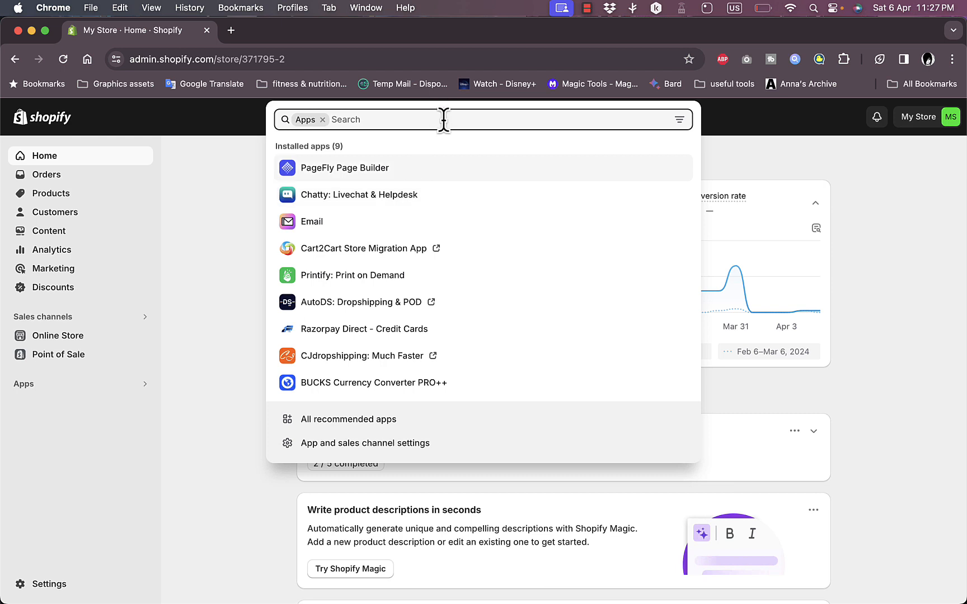
pyautogui.write('or')
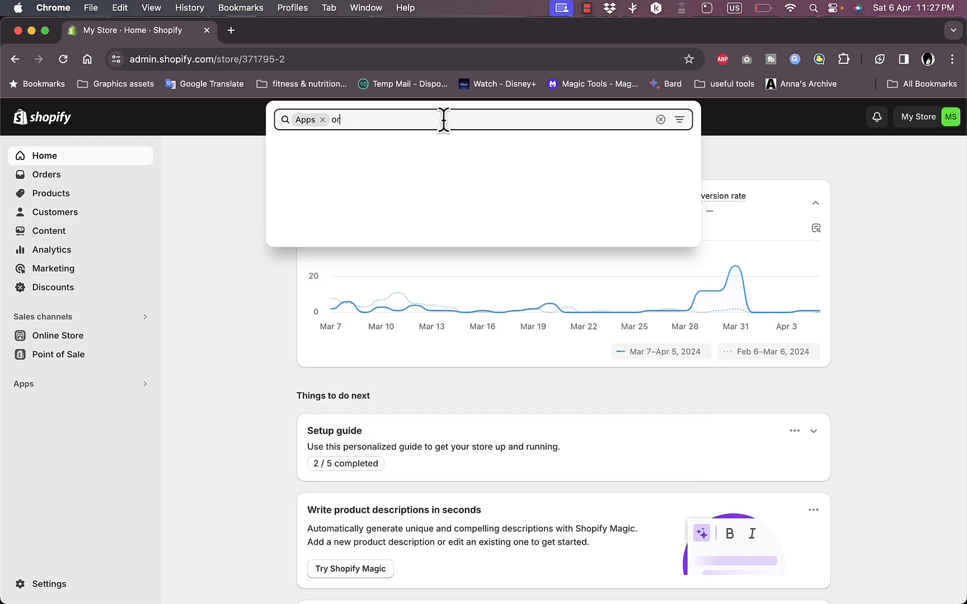
pyautogui.write('der tra')
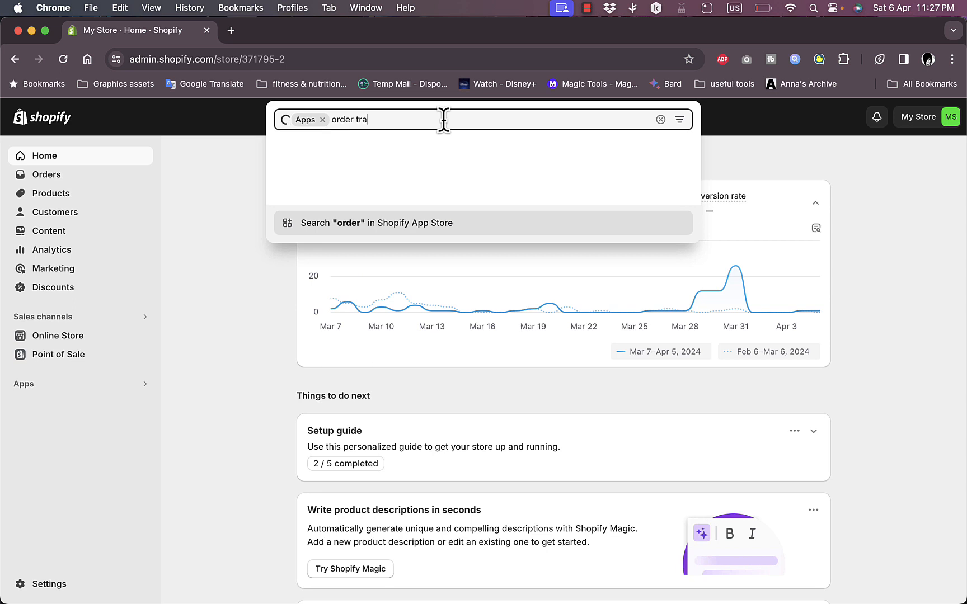
pyautogui.write('cking')
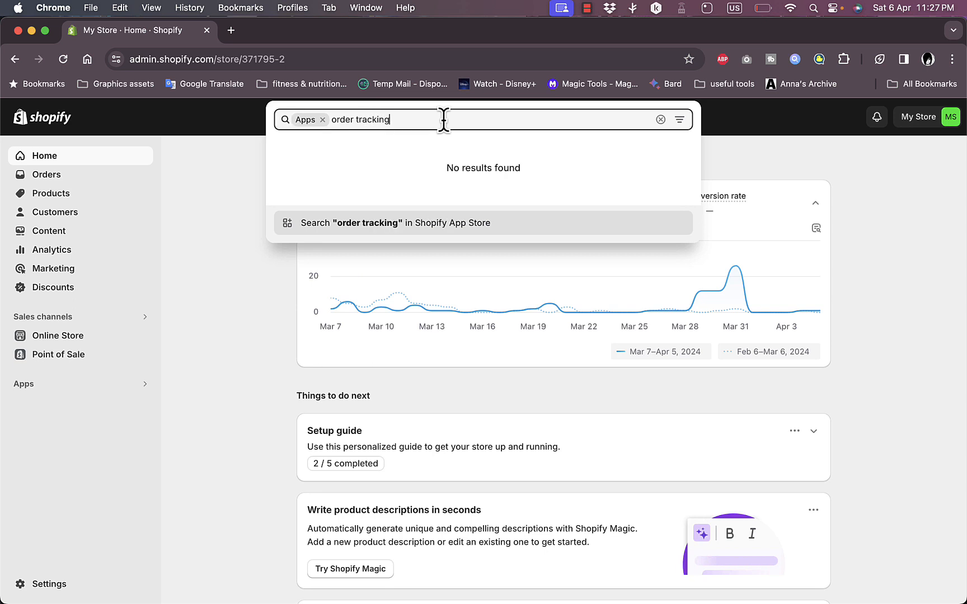
pyautogui.press('Return')
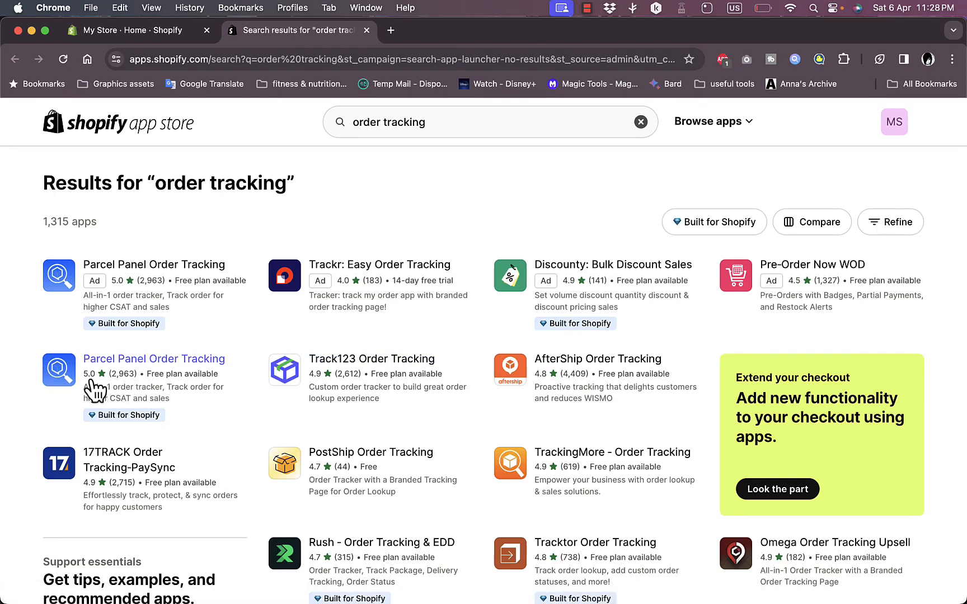
# Open the Parcel Panel Order Tracking listing and review its description, features and pricing plans
pyautogui.click(163, 361)
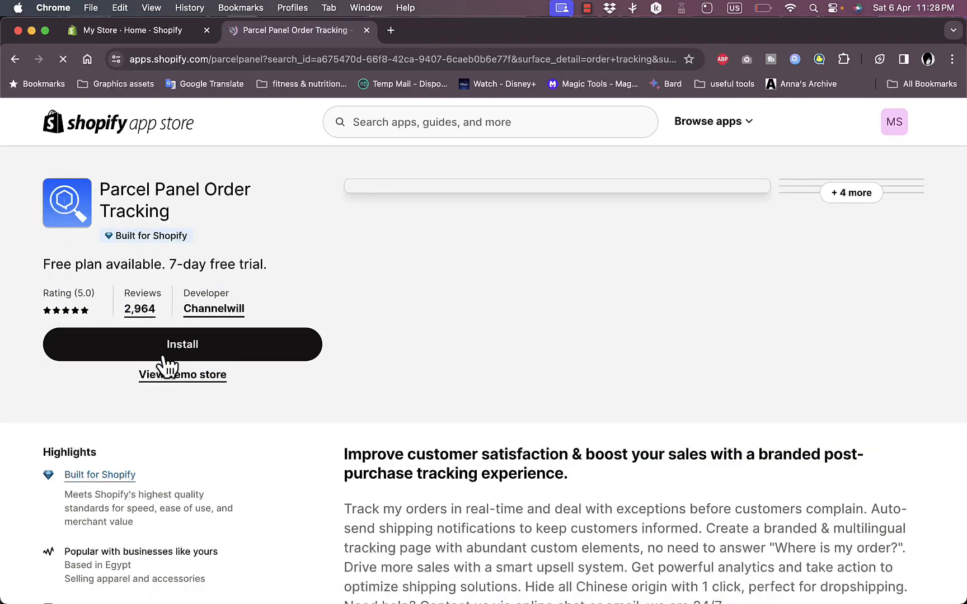
pyautogui.scroll(-12, 550, 335)
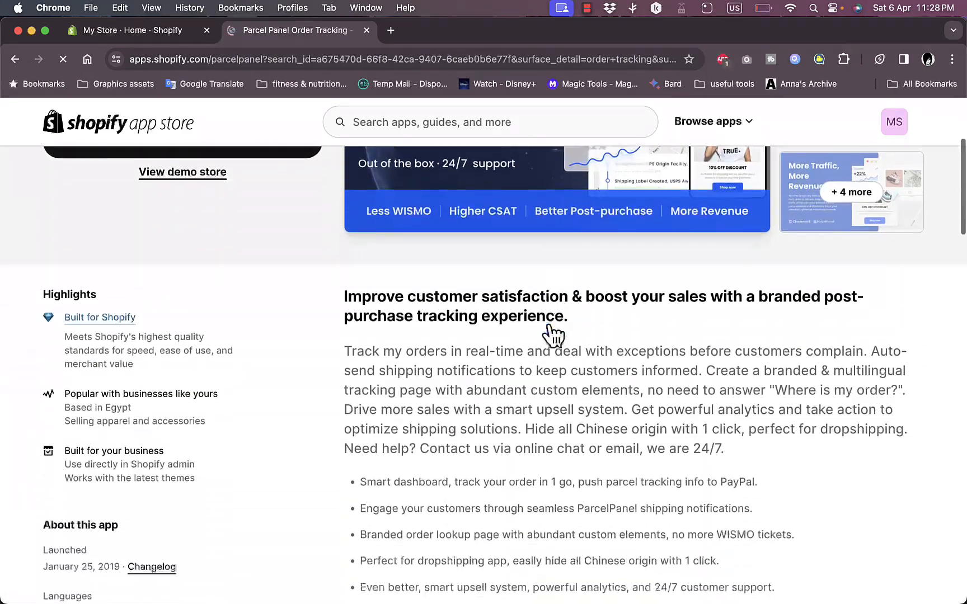
pyautogui.scroll(-3, 550, 330)
pyautogui.scroll(10, 550, 330)
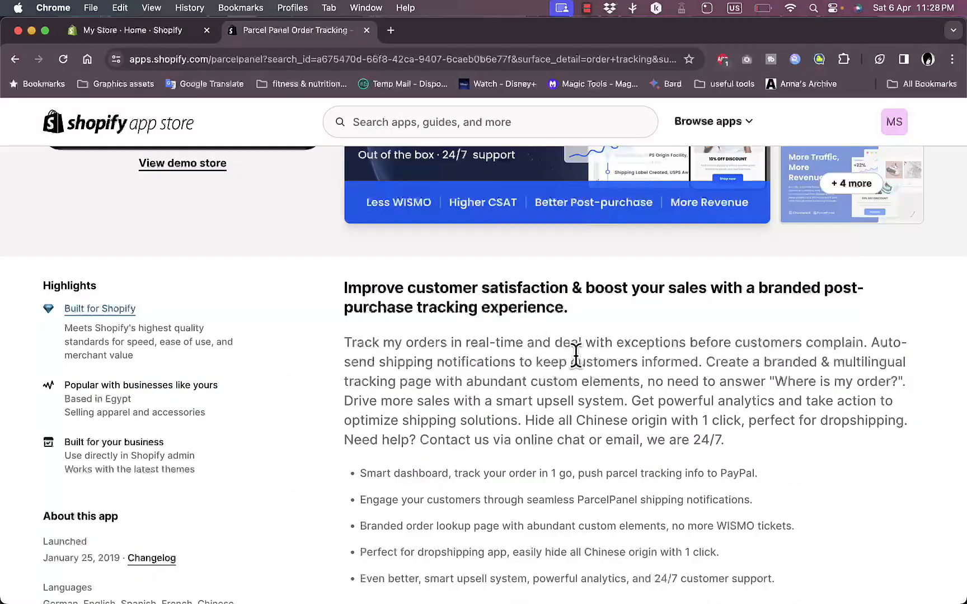
pyautogui.scroll(-2, 577, 357)
pyautogui.scroll(-10, 577, 357)
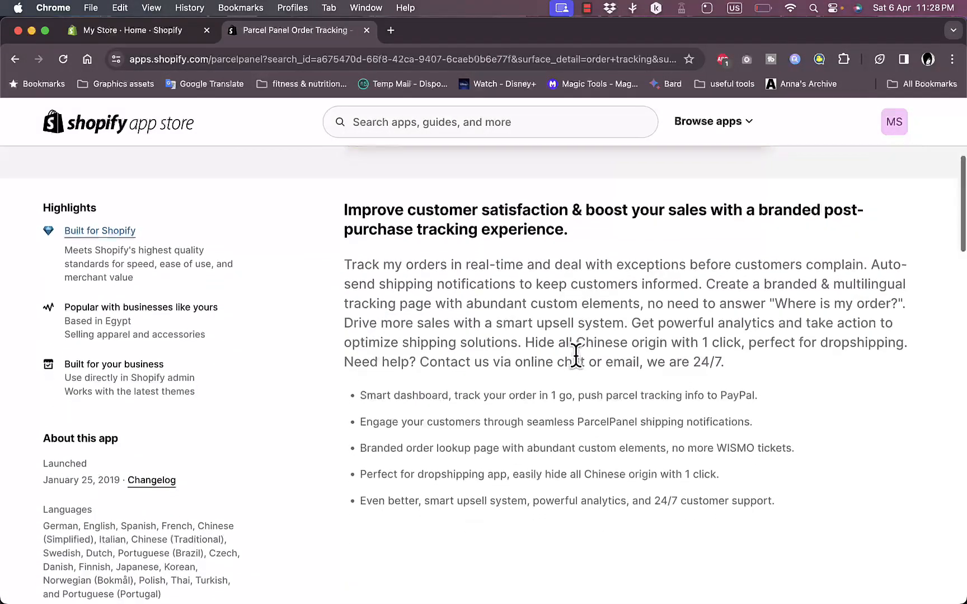
pyautogui.scroll(-2, 576, 358)
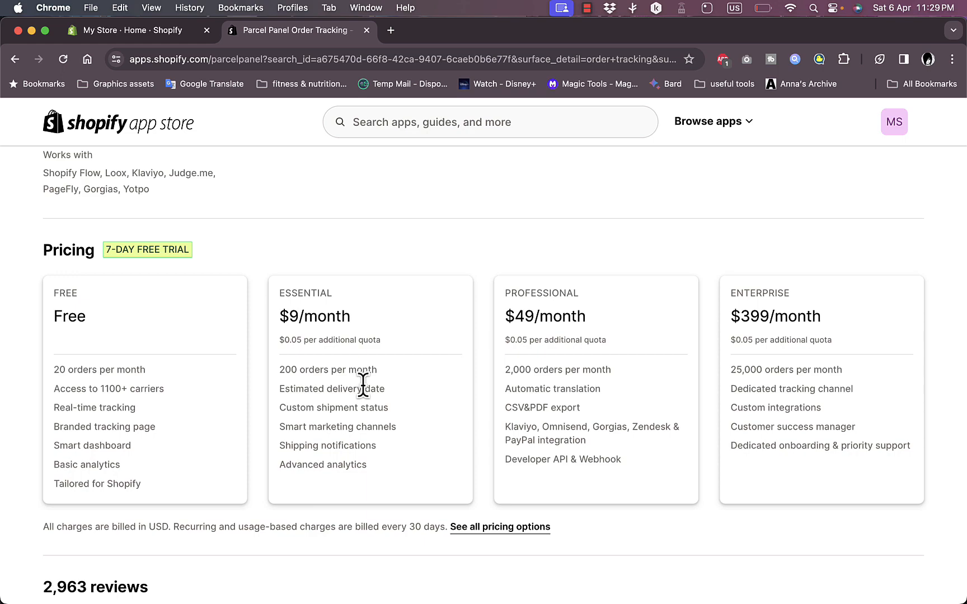
pyautogui.scroll(20, 412, 353)
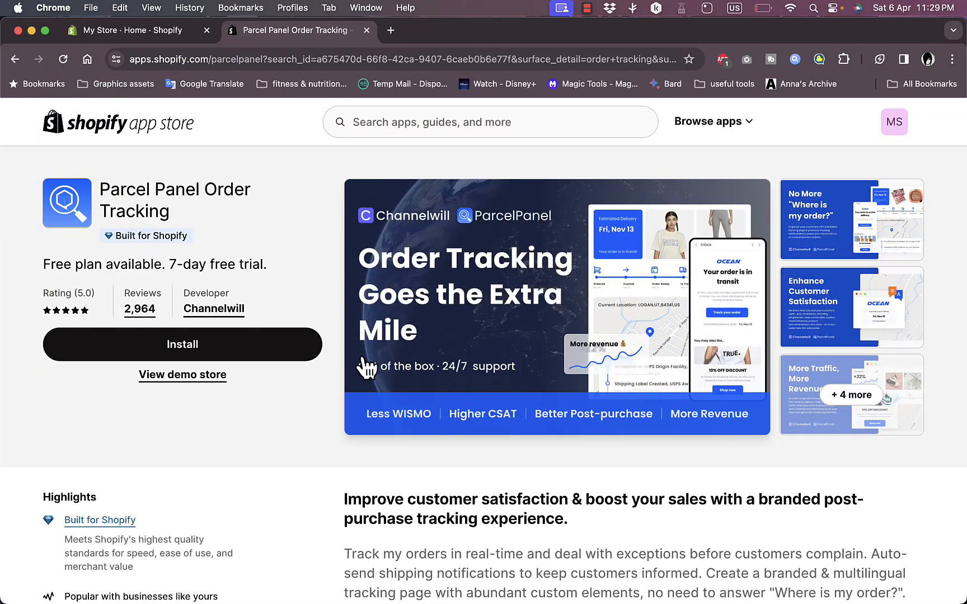
# Install the Parcel Panel app on the store, granting the requested access, and open its dashboard
pyautogui.click(202, 352)
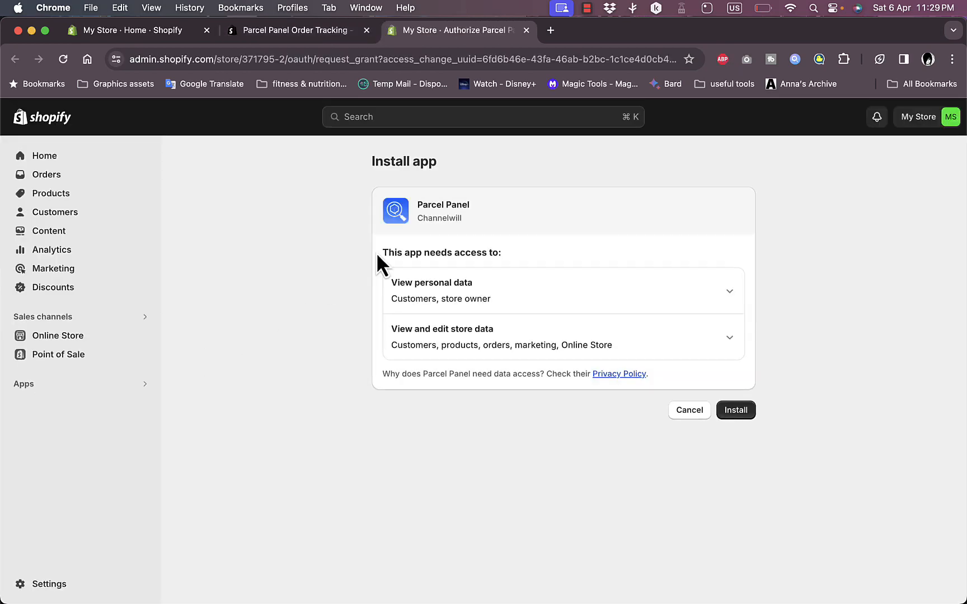
pyautogui.click(742, 412)
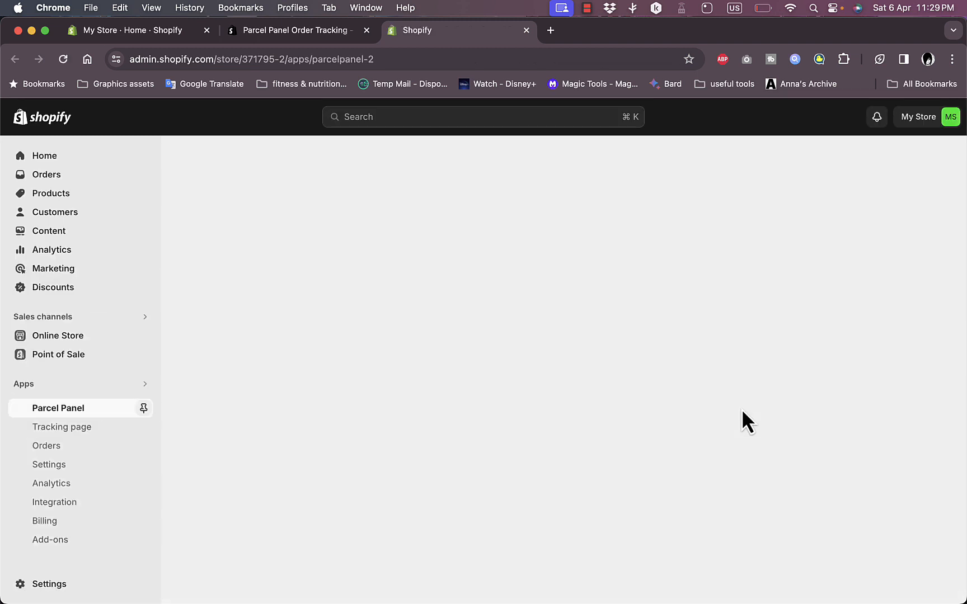
pyautogui.click(58, 408)
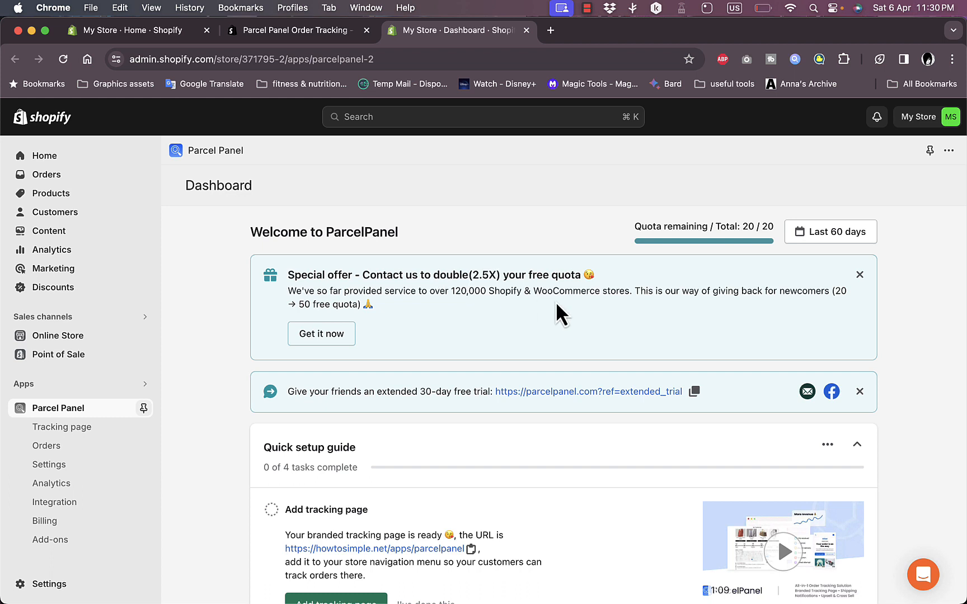
# Start the Add tracking page task in Parcel Panel's quick setup guide and begin a new store navigation menu
pyautogui.scroll(-2, 557, 313)
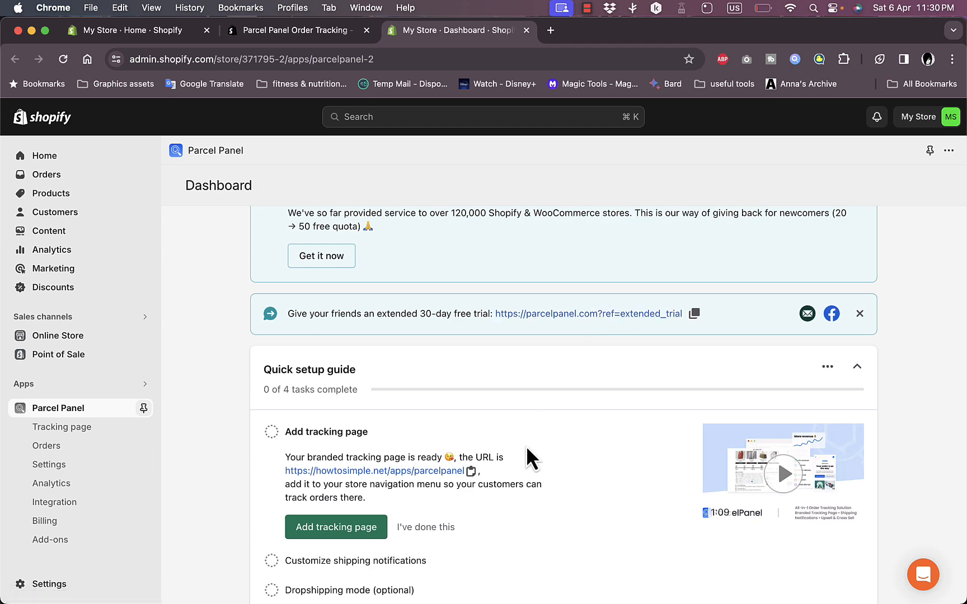
pyautogui.scroll(-10, 526, 448)
pyautogui.scroll(12, 527, 448)
pyautogui.scroll(-1, 527, 448)
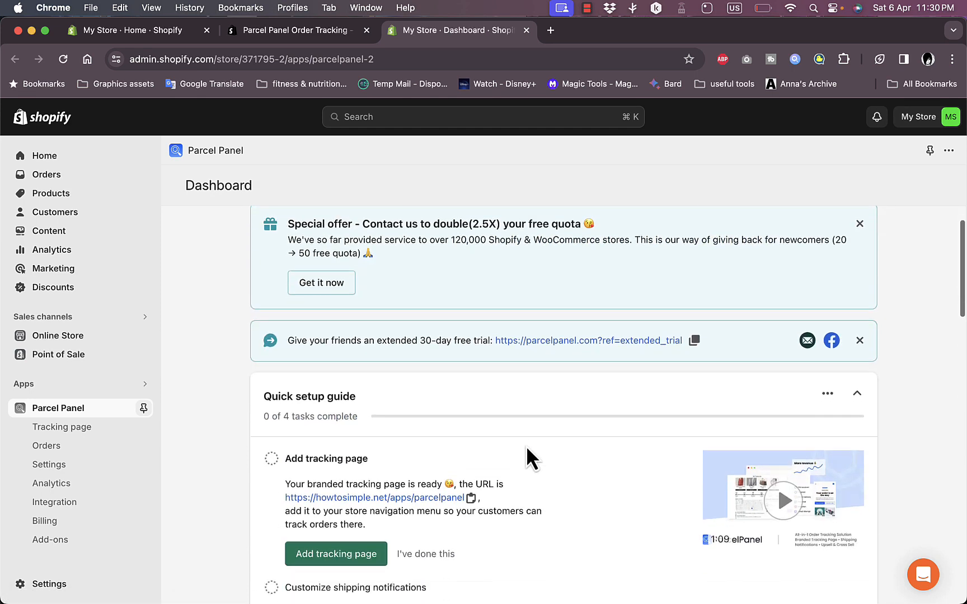
pyautogui.scroll(-5, 526, 451)
pyautogui.scroll(3, 526, 454)
pyautogui.scroll(-1, 527, 456)
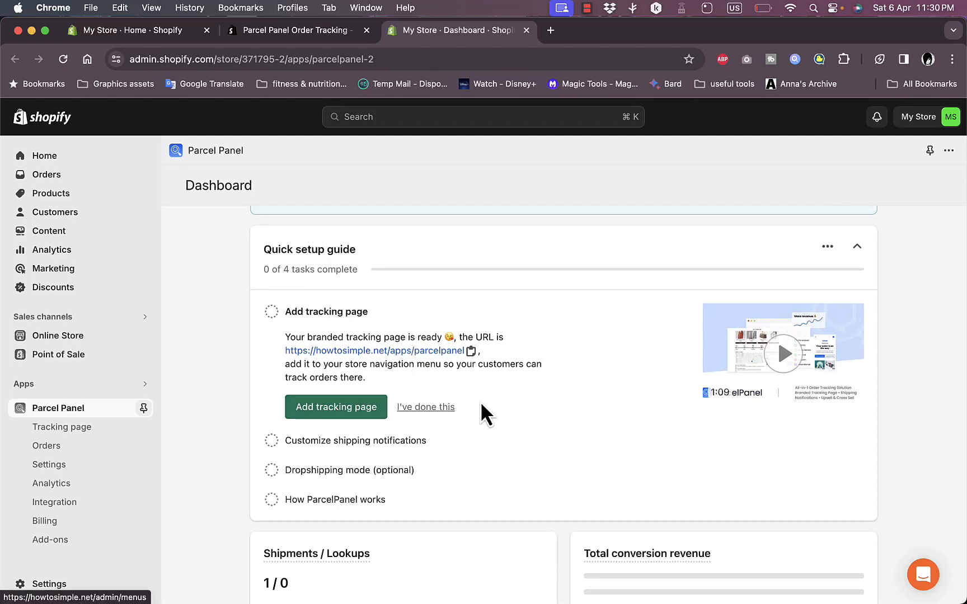
pyautogui.click(322, 408)
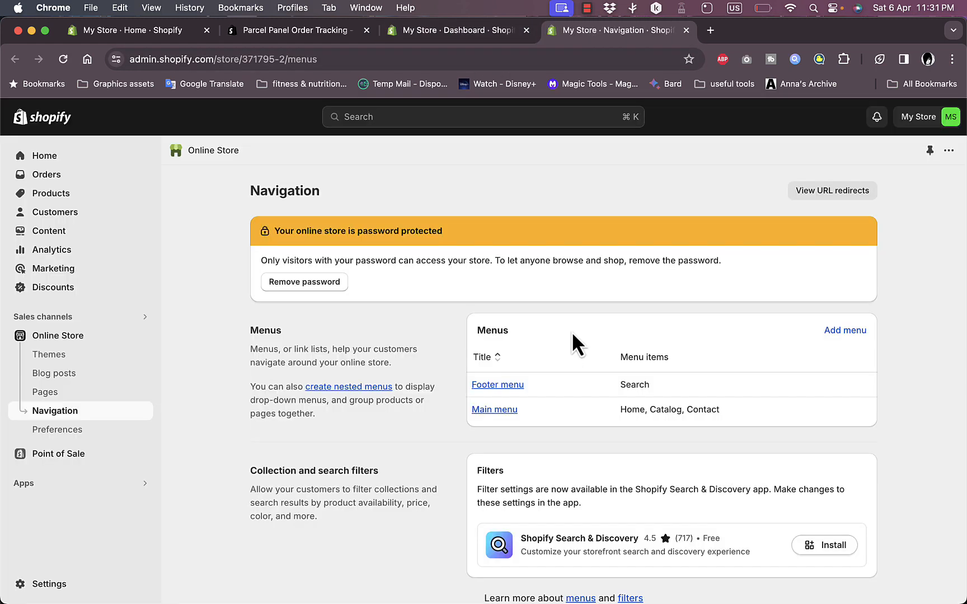
pyautogui.click(845, 330)
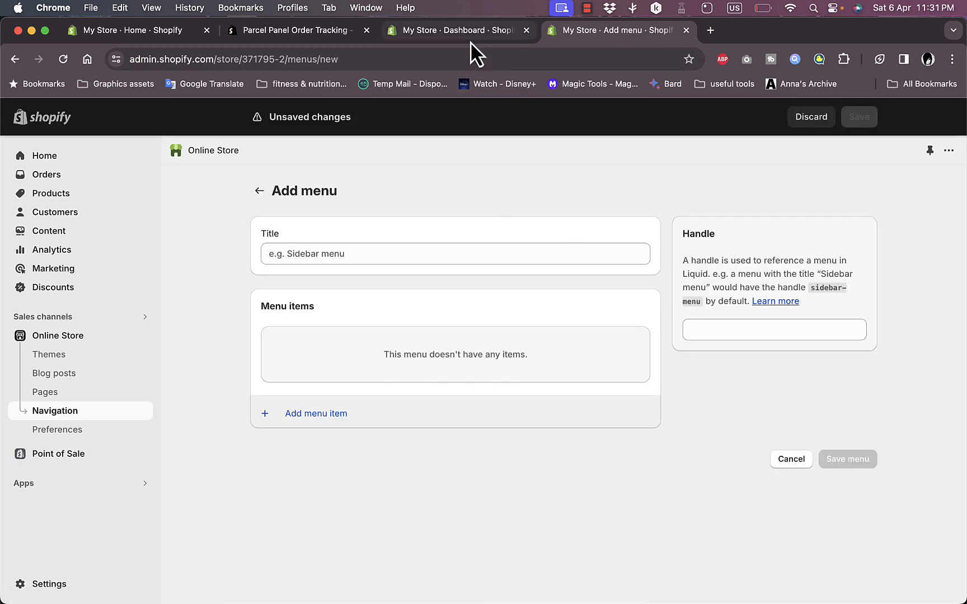
# Copy the branded tracking page link from Parcel Panel's setup guide and title the new menu "tracking page"
pyautogui.click(466, 31)
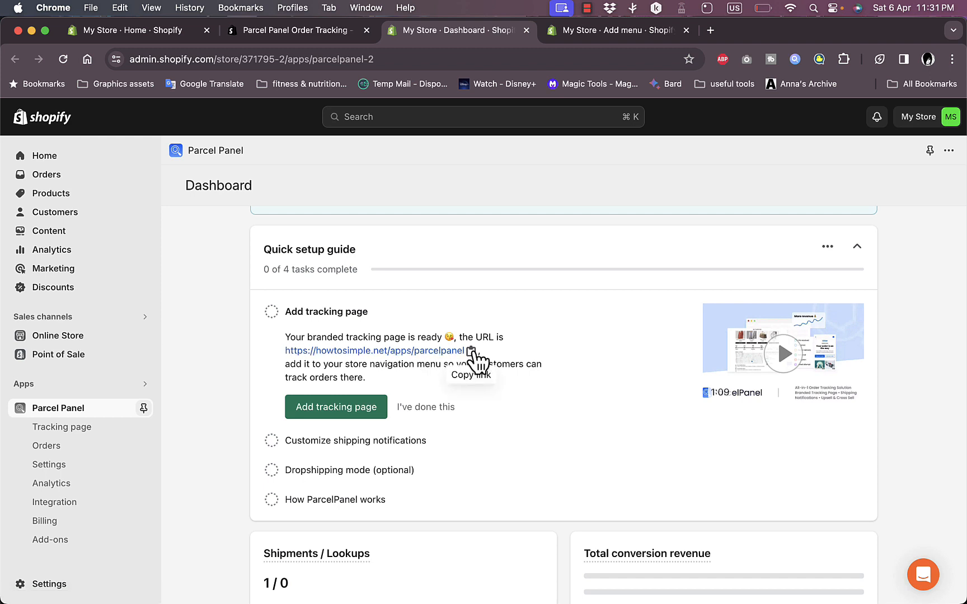
pyautogui.click(471, 352)
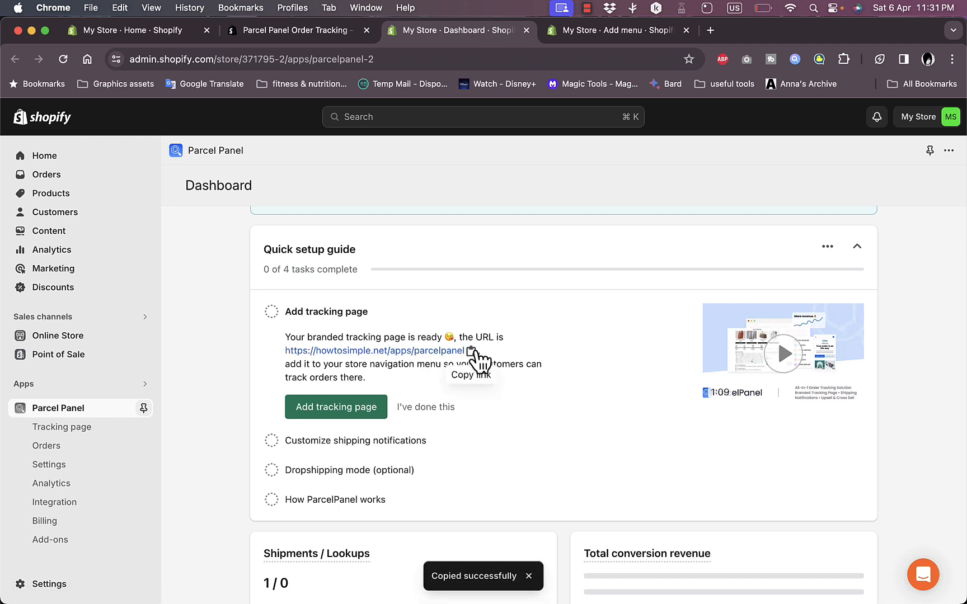
pyautogui.click(623, 34)
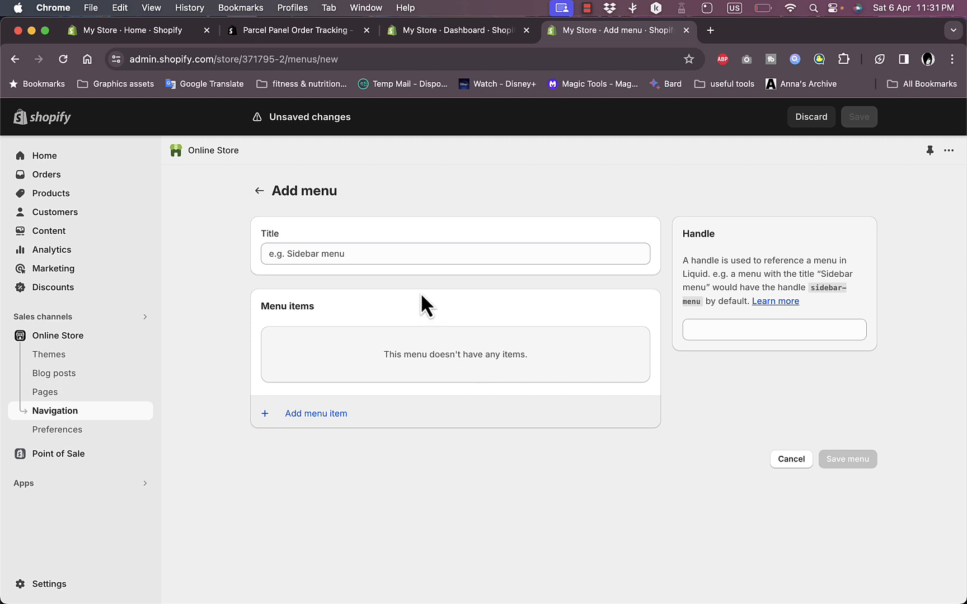
pyautogui.click(420, 259)
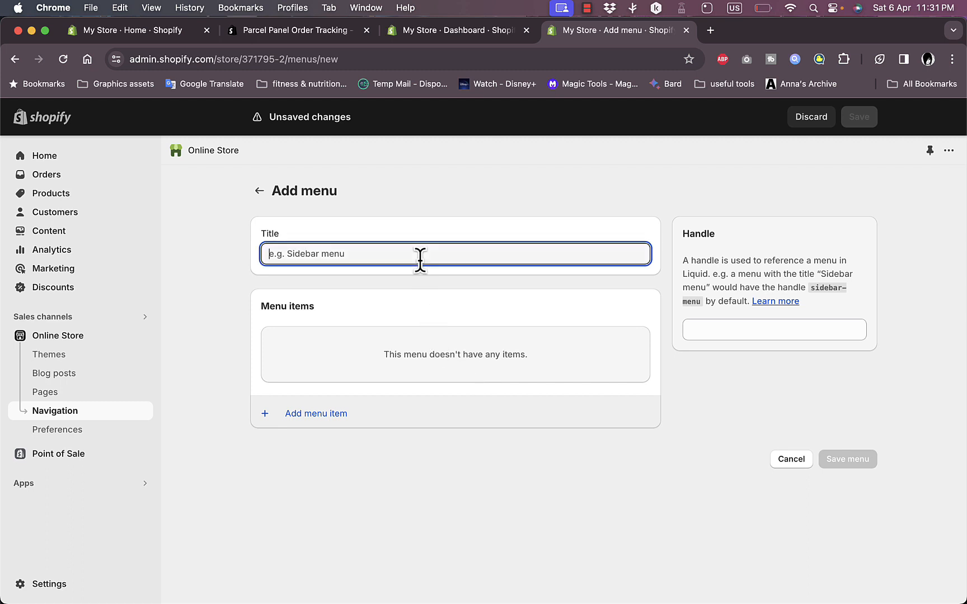
pyautogui.write('t')
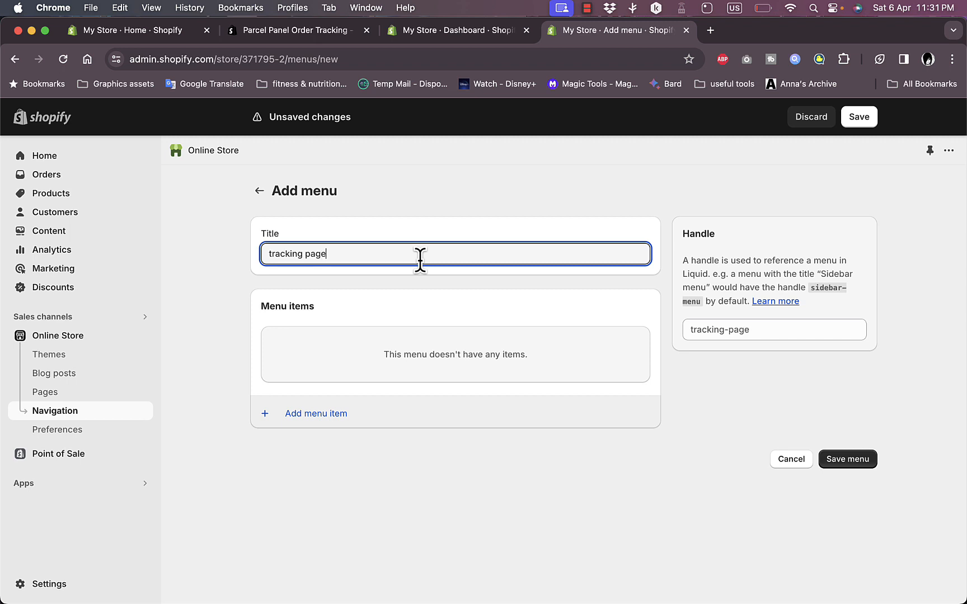
pyautogui.write('racking page')
pyautogui.click(440, 361)
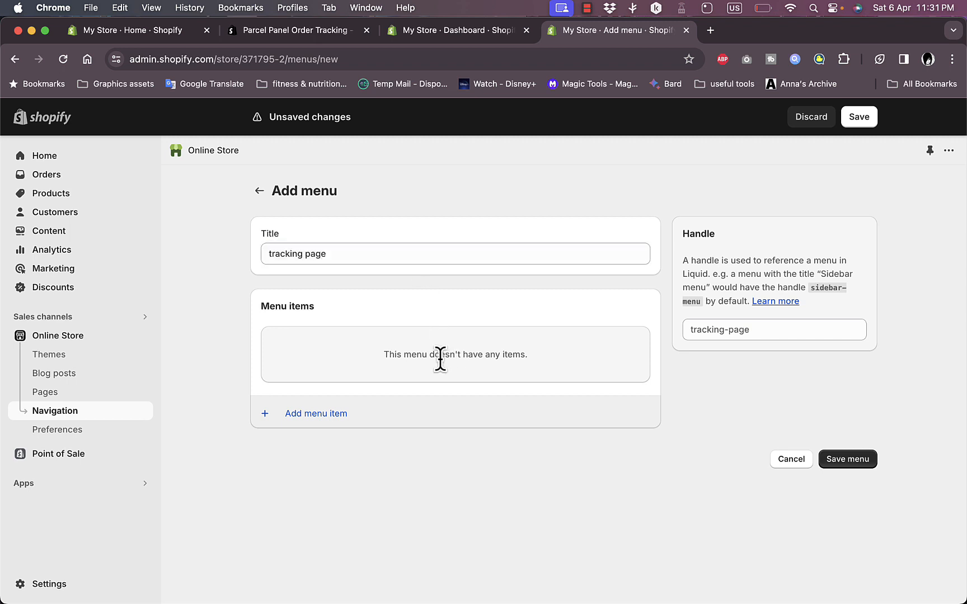
# Add a menu item named "Tracking" that links to the copied Parcel Panel tracking page URL, /apps/parcelpanel
pyautogui.click(330, 424)
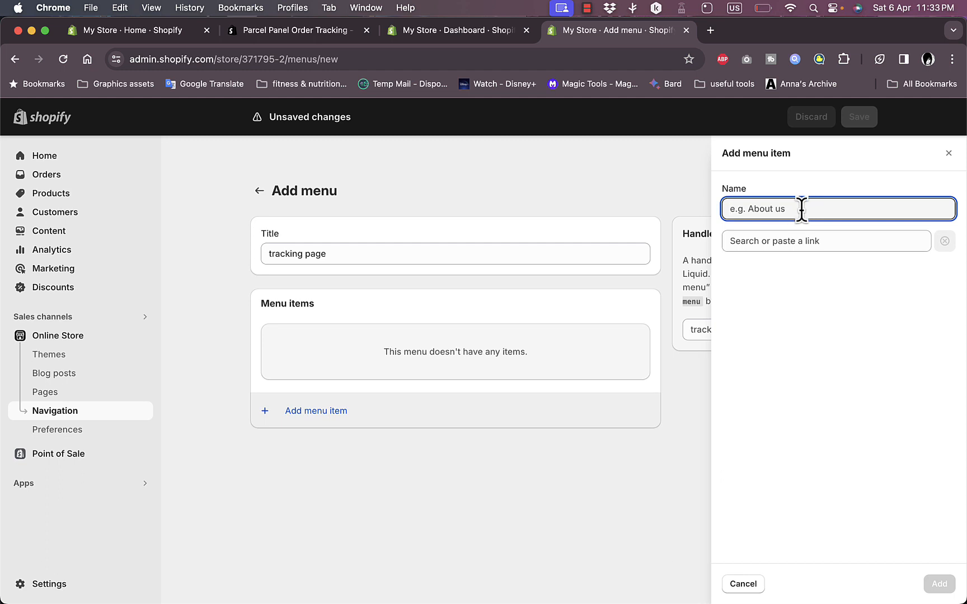
pyautogui.write('Tracking')
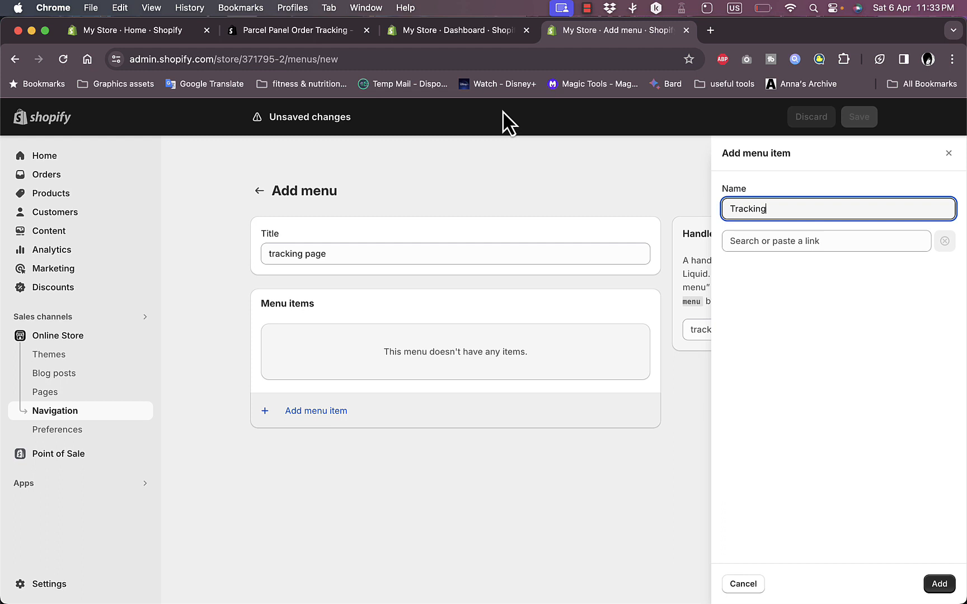
pyautogui.click(478, 37)
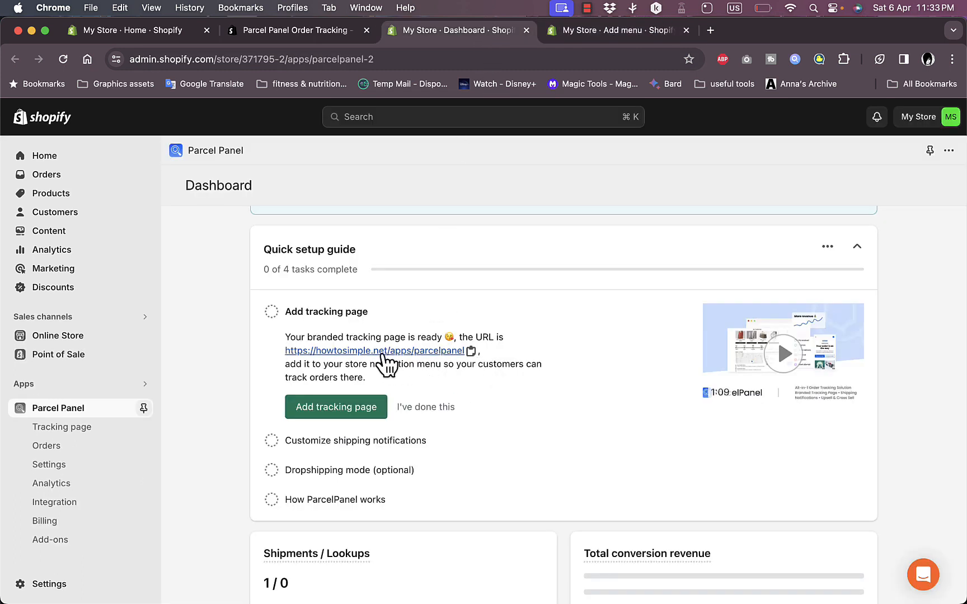
pyautogui.click(471, 351)
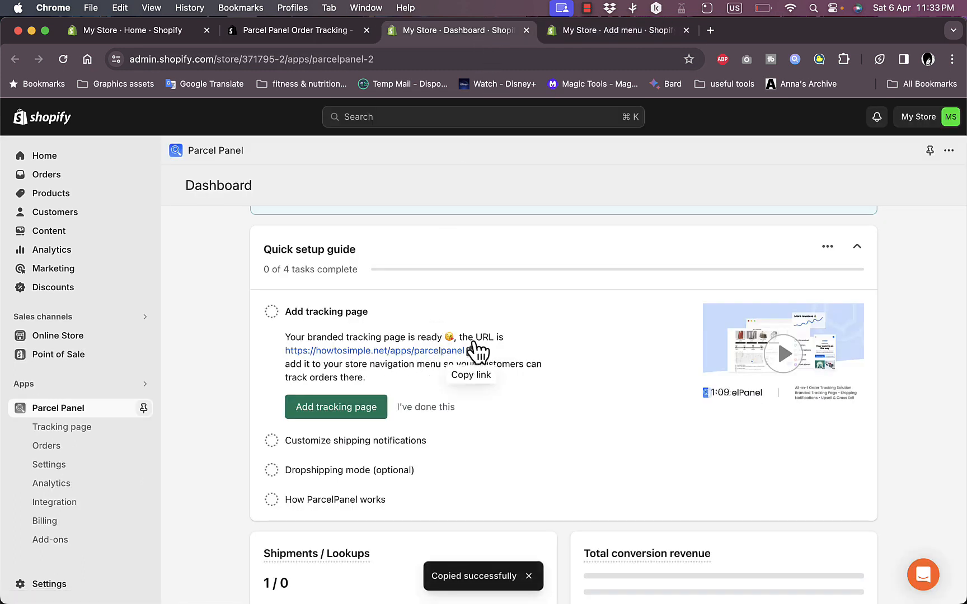
pyautogui.click(621, 30)
pyautogui.click(793, 240)
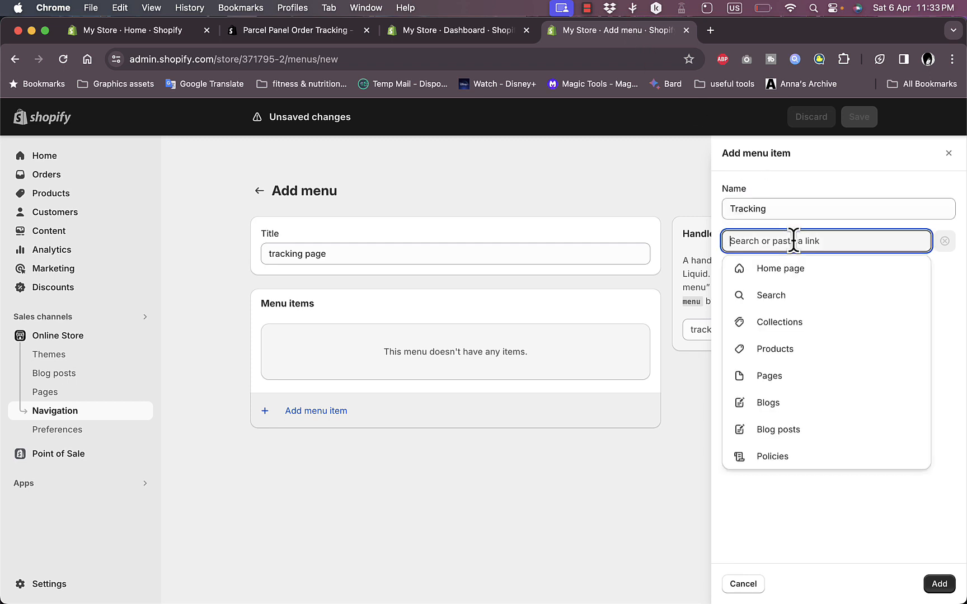
pyautogui.press('super+v')
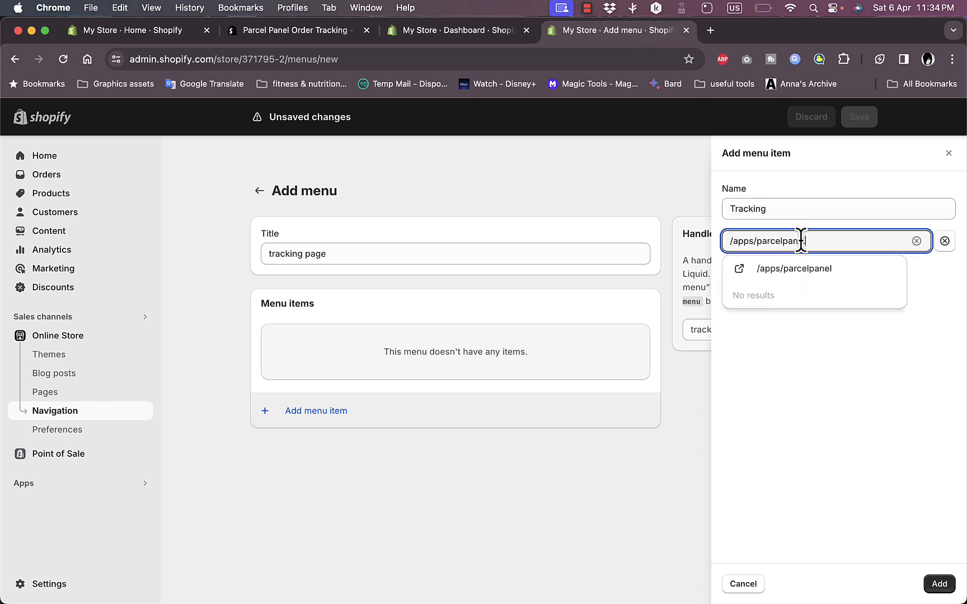
pyautogui.click(795, 274)
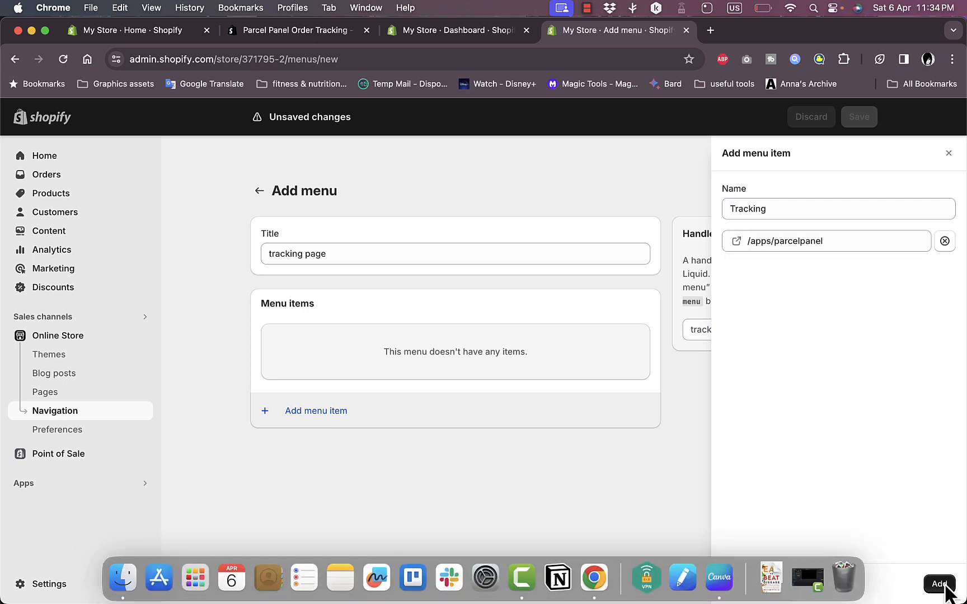
pyautogui.click(943, 584)
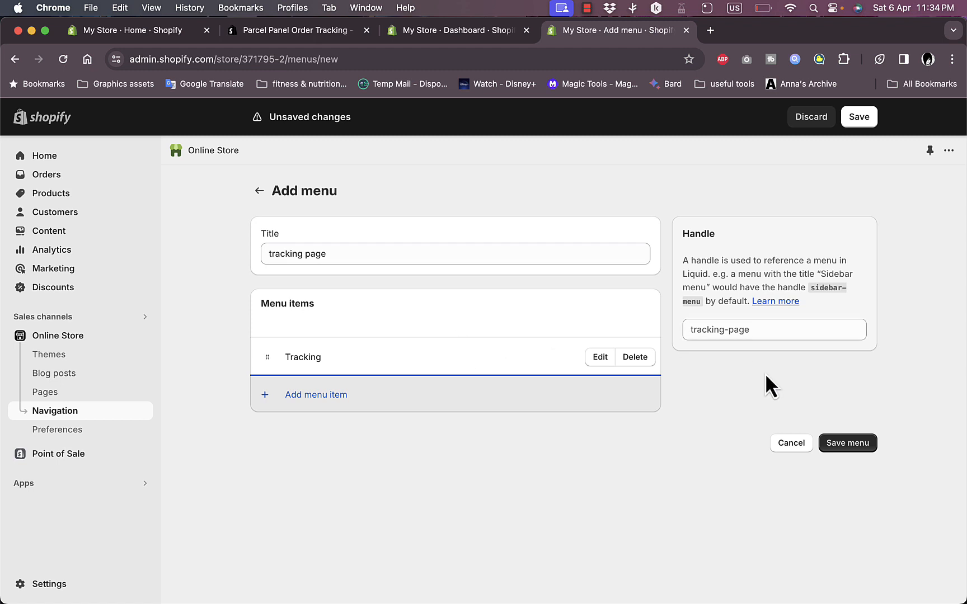
# Save the tracking page menu and return to the Parcel Panel dashboard
pyautogui.click(848, 443)
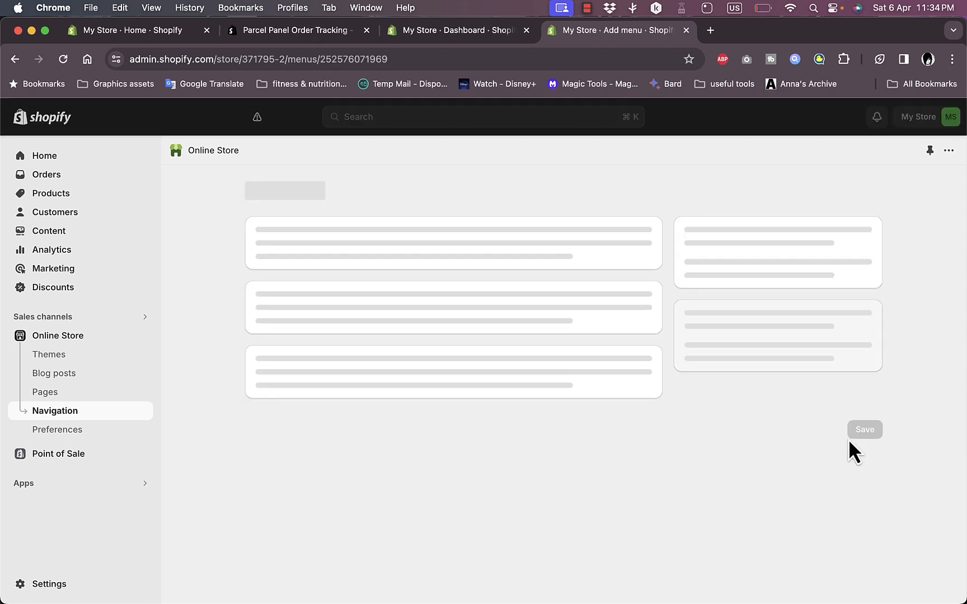
pyautogui.click(477, 38)
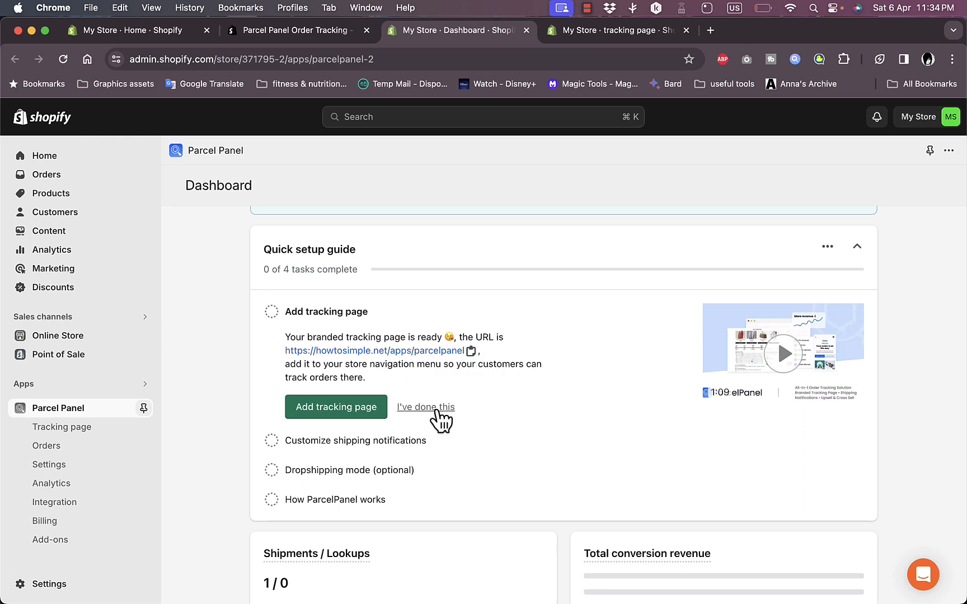
# Mark the Add tracking page task as done and open the Info received email template from the shipping notification settings
pyautogui.click(441, 414)
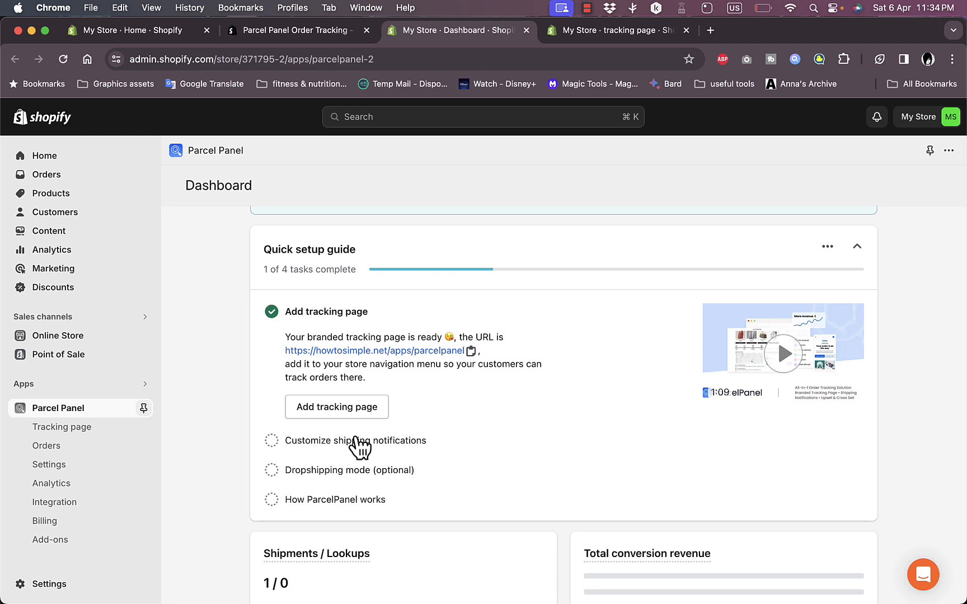
pyautogui.click(356, 442)
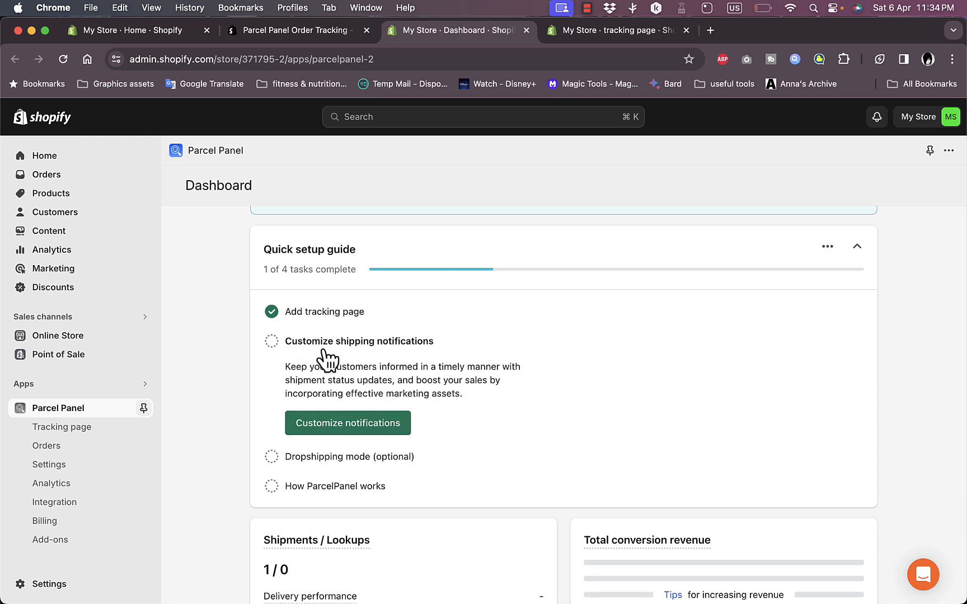
pyautogui.click(349, 430)
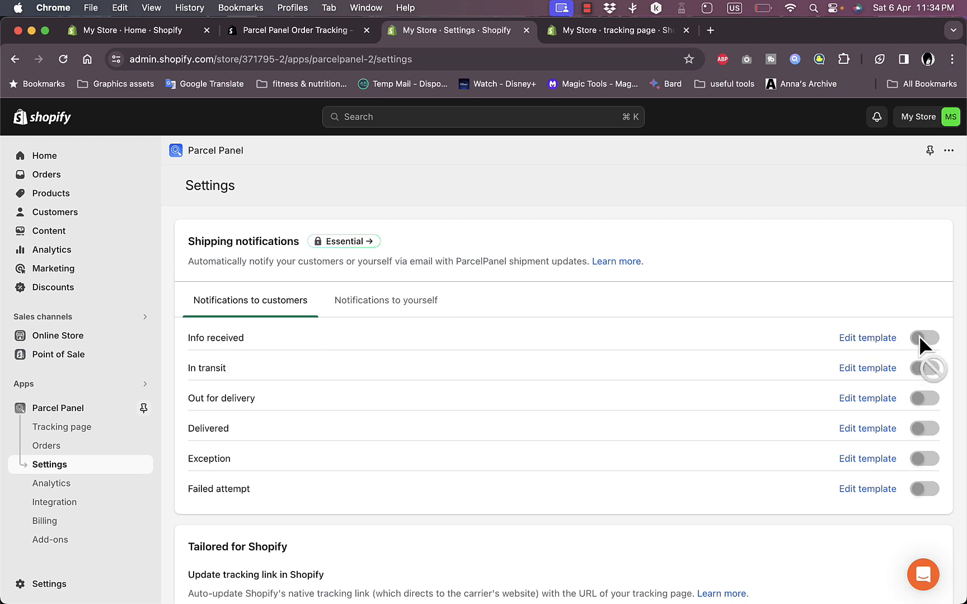
pyautogui.click(866, 340)
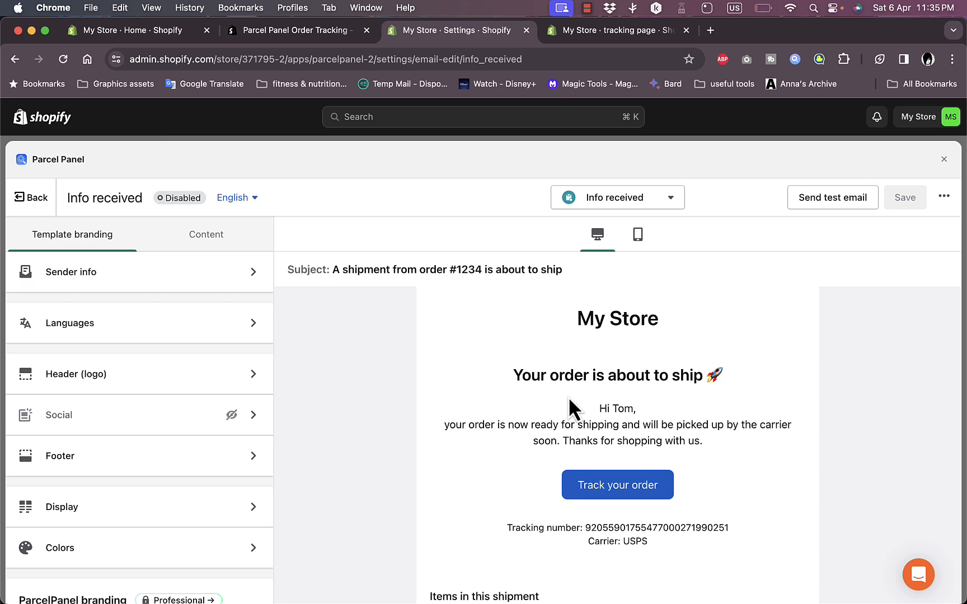
# Review the Info received email preview in both desktop and mobile layouts
pyautogui.scroll(-5, 570, 401)
pyautogui.scroll(3, 620, 386)
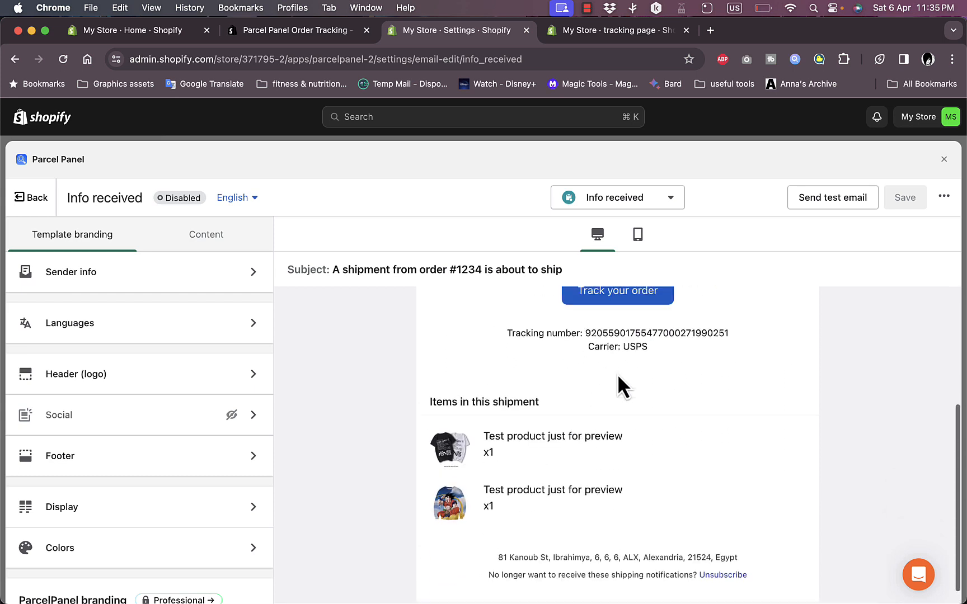
pyautogui.scroll(-3, 622, 403)
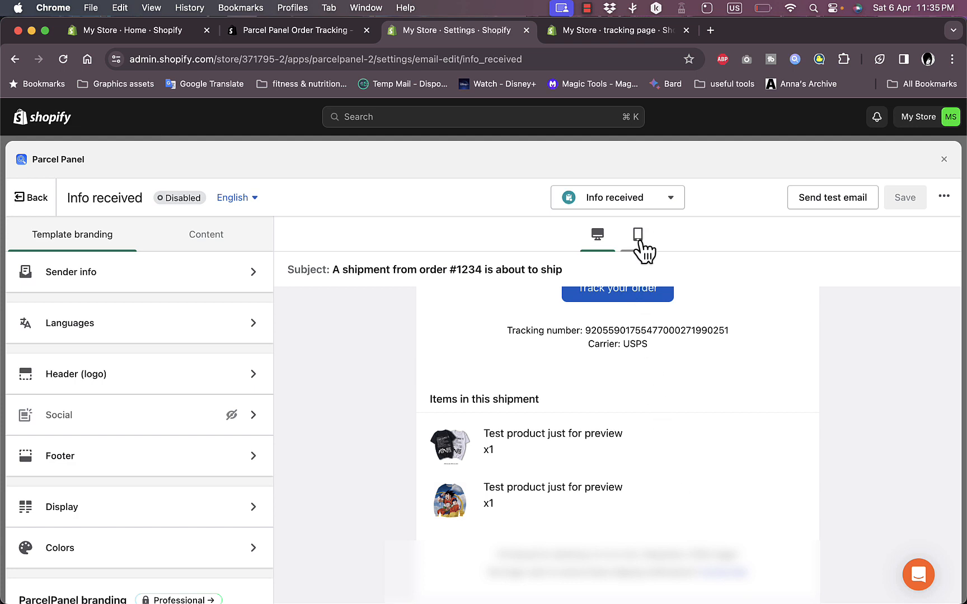
pyautogui.scroll(4, 620, 337)
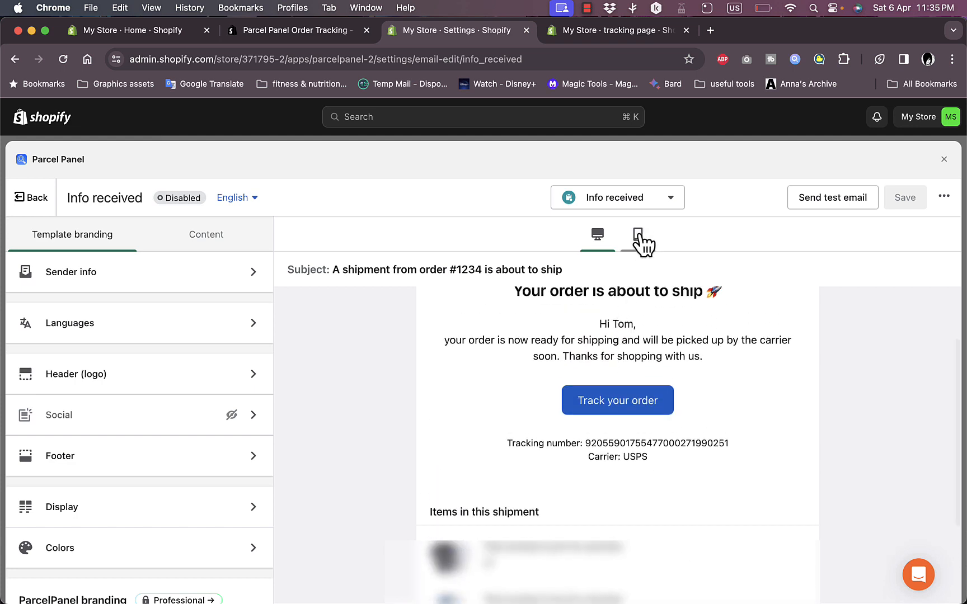
pyautogui.click(638, 237)
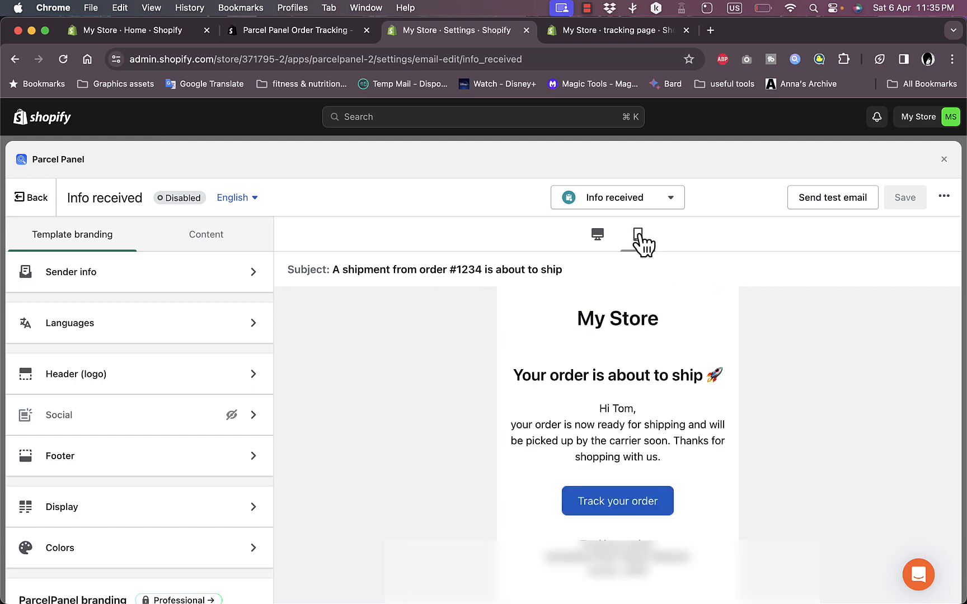
pyautogui.click(607, 235)
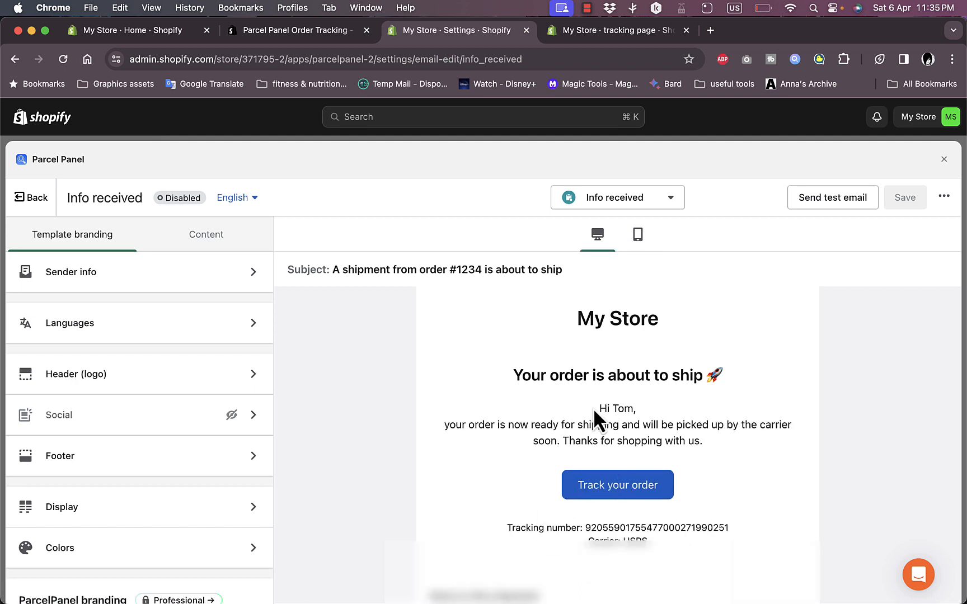
# Look over the Sender info and Languages settings of the Info received template
pyautogui.click(122, 283)
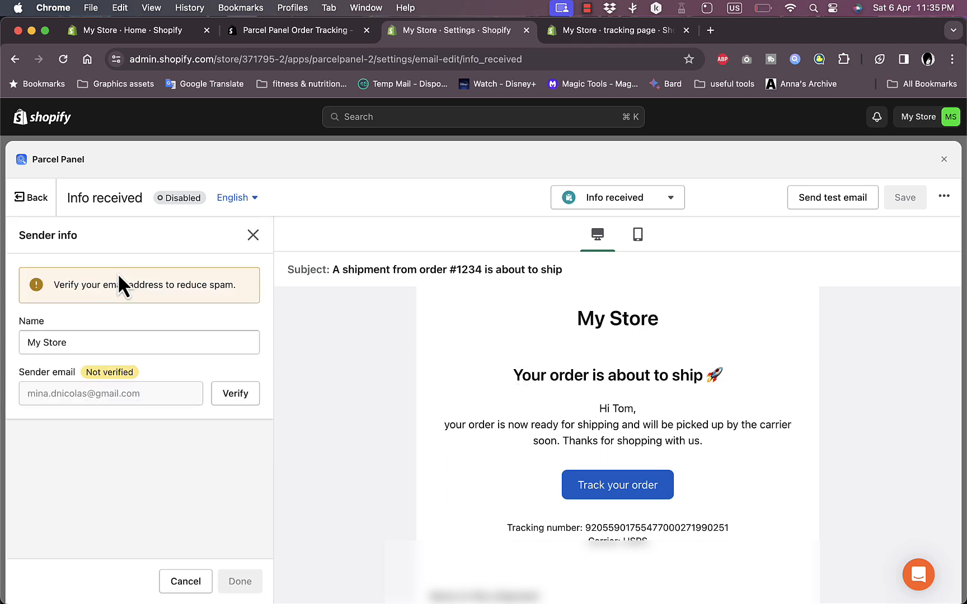
pyautogui.click(251, 239)
pyautogui.click(97, 331)
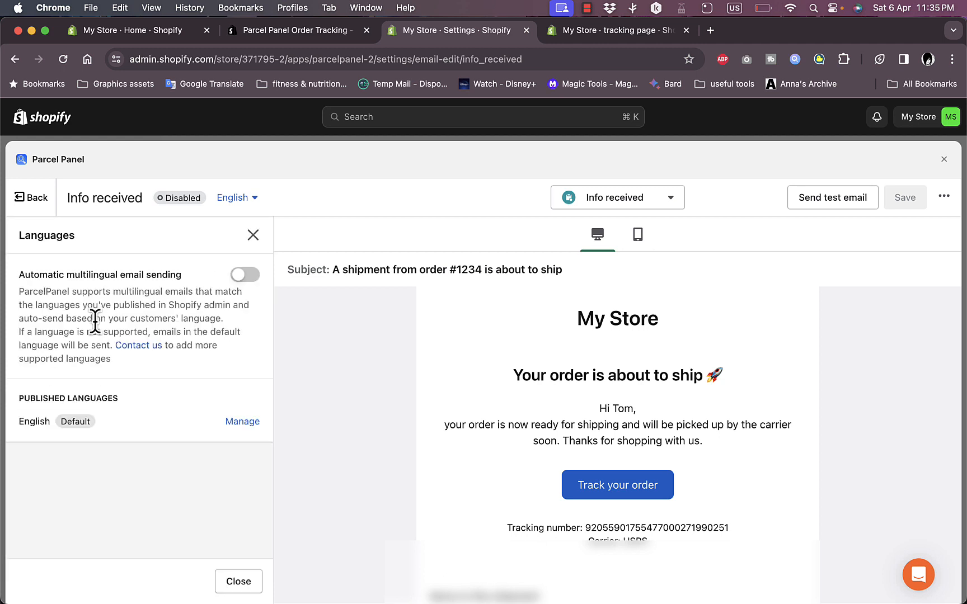
pyautogui.click(253, 235)
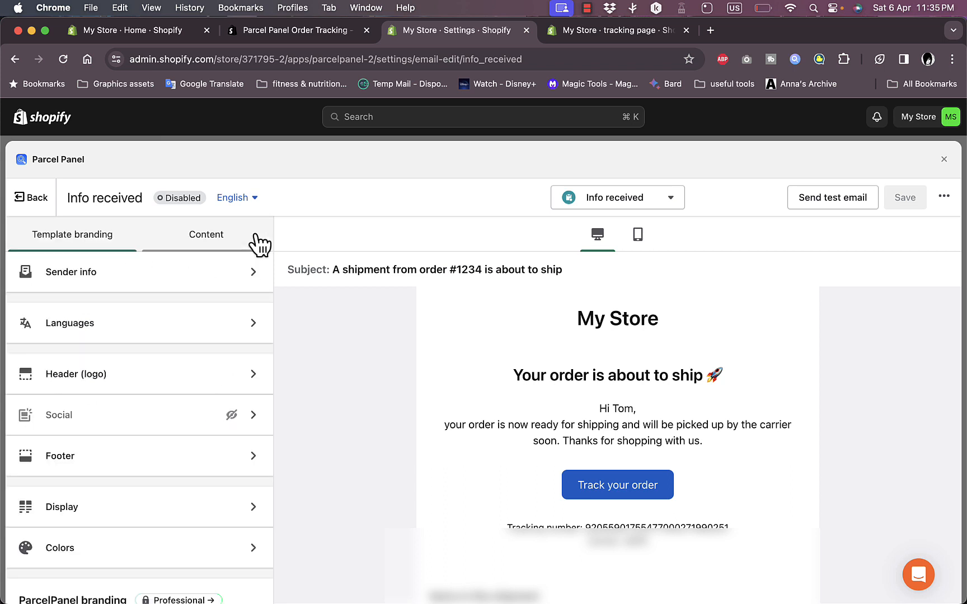
# Set the logo width to 74% in the template's header settings and apply the change
pyautogui.click(157, 387)
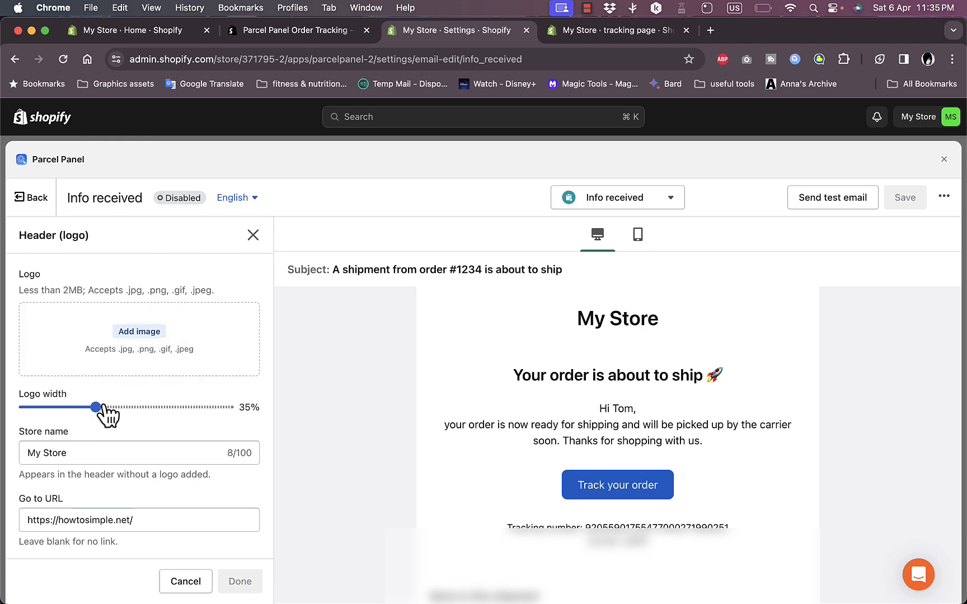
pyautogui.moveTo(96, 407); pyautogui.dragTo(176, 407)
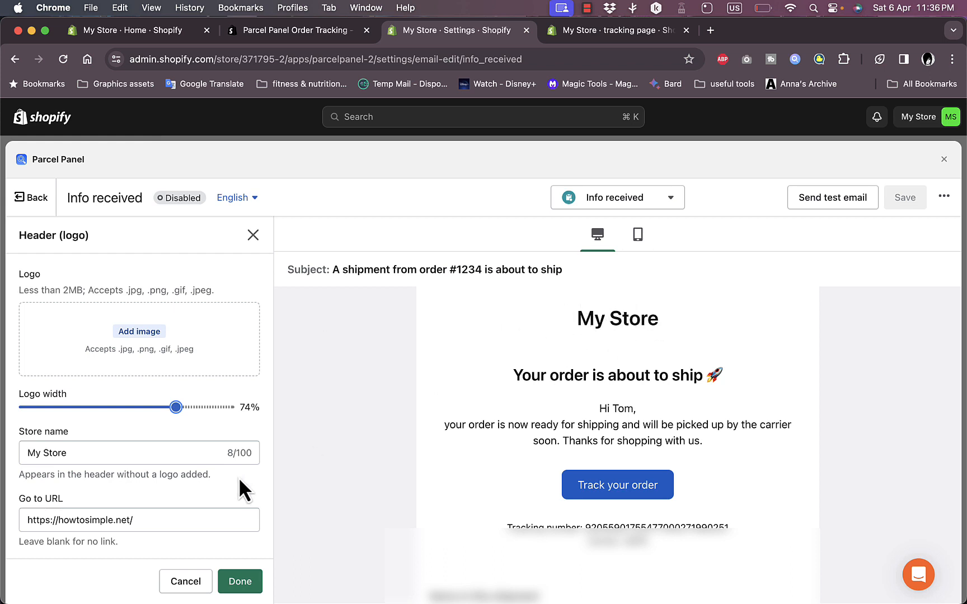
pyautogui.scroll(-1, 158, 467)
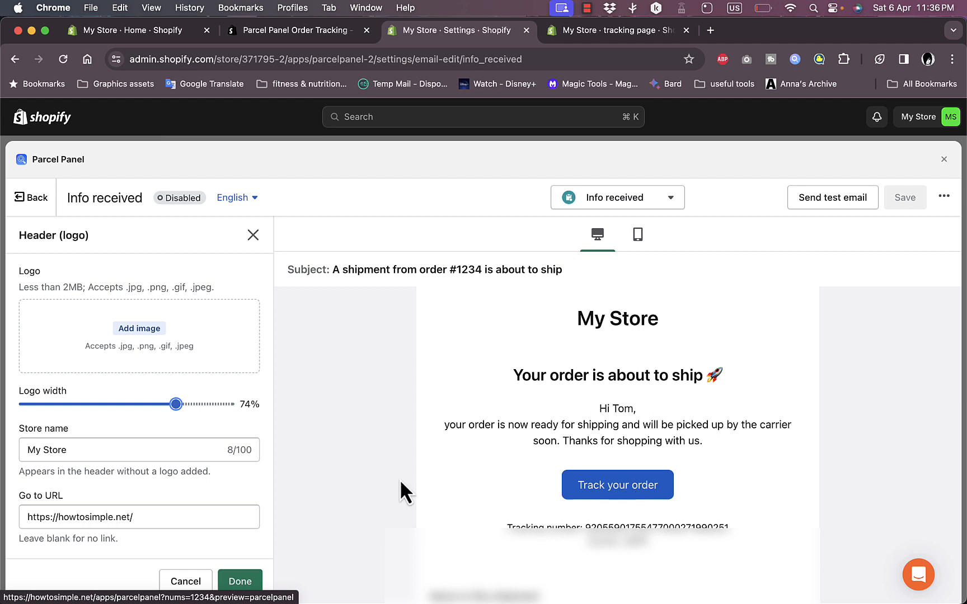
pyautogui.scroll(-5, 308, 480)
pyautogui.scroll(-1, 308, 480)
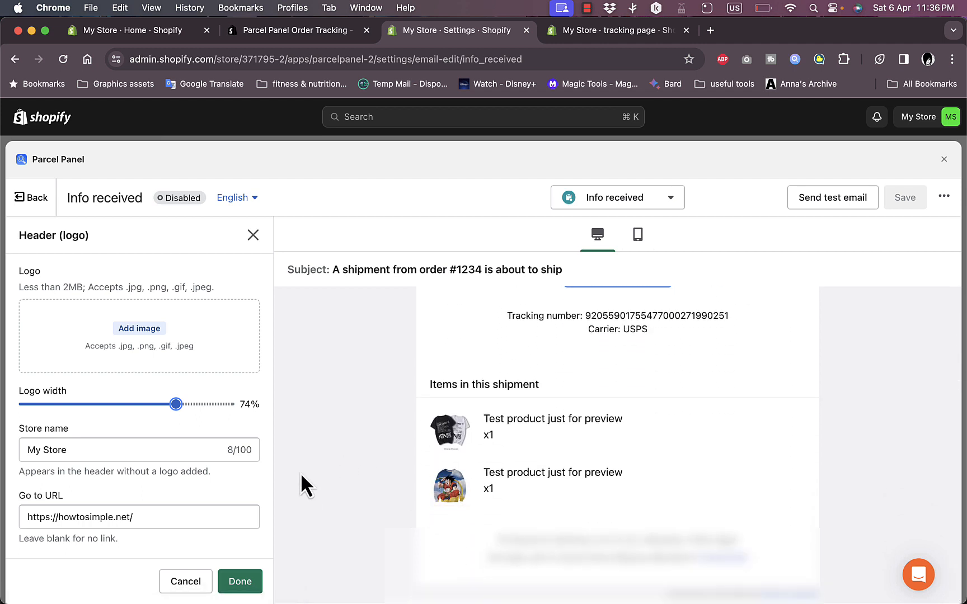
pyautogui.scroll(4, 369, 373)
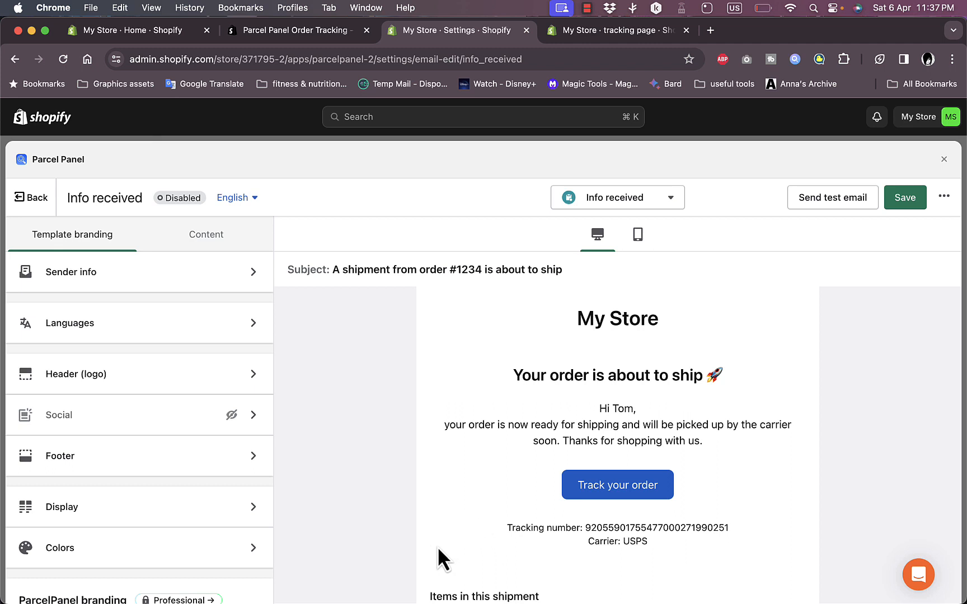
# Review the alignment and corner radius options in the template's Display settings
pyautogui.click(162, 508)
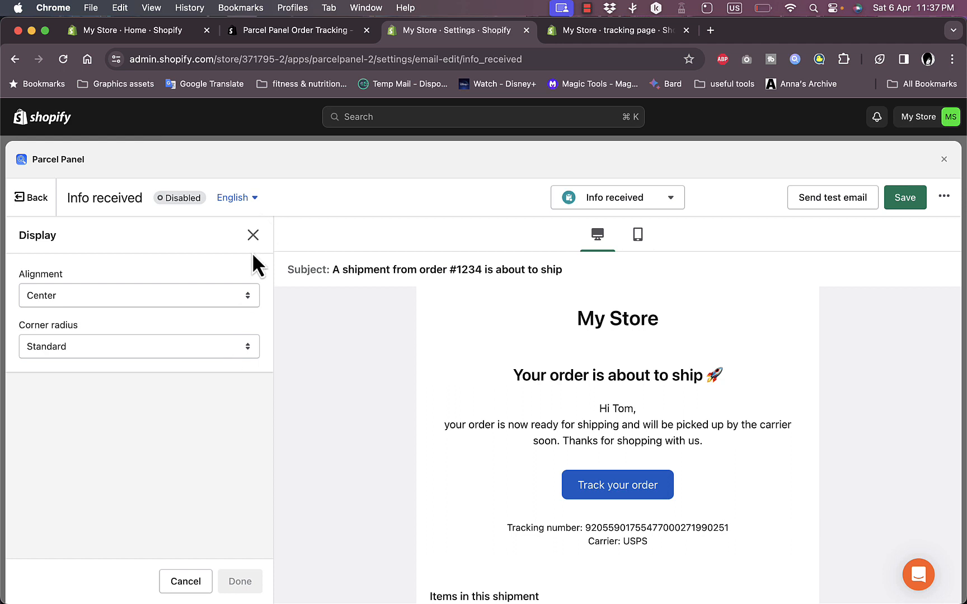
pyautogui.click(253, 237)
pyautogui.scroll(-3, 140, 526)
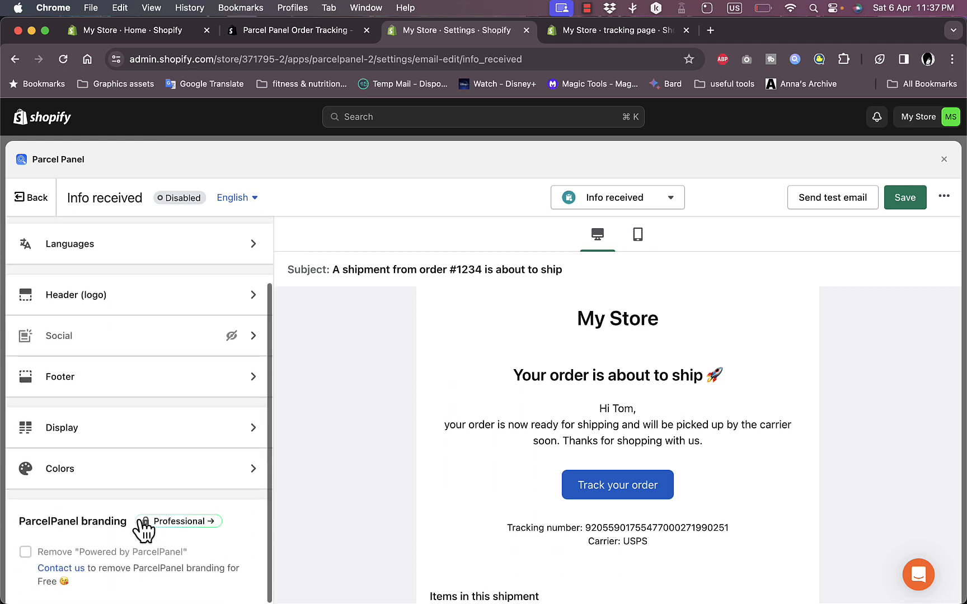
# Set the email background of the Info received template to a blue-violet colour
pyautogui.click(135, 484)
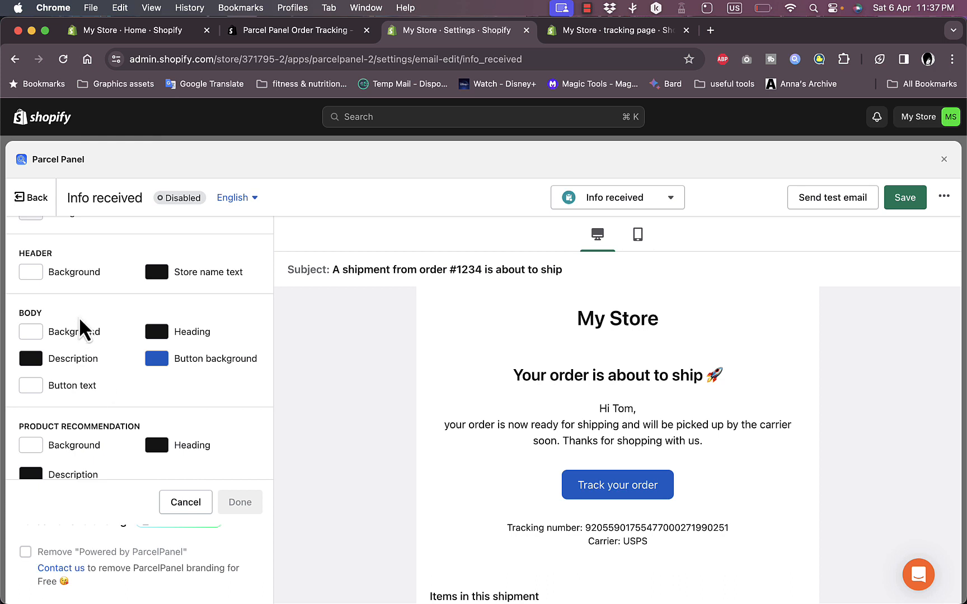
pyautogui.scroll(3, 50, 276)
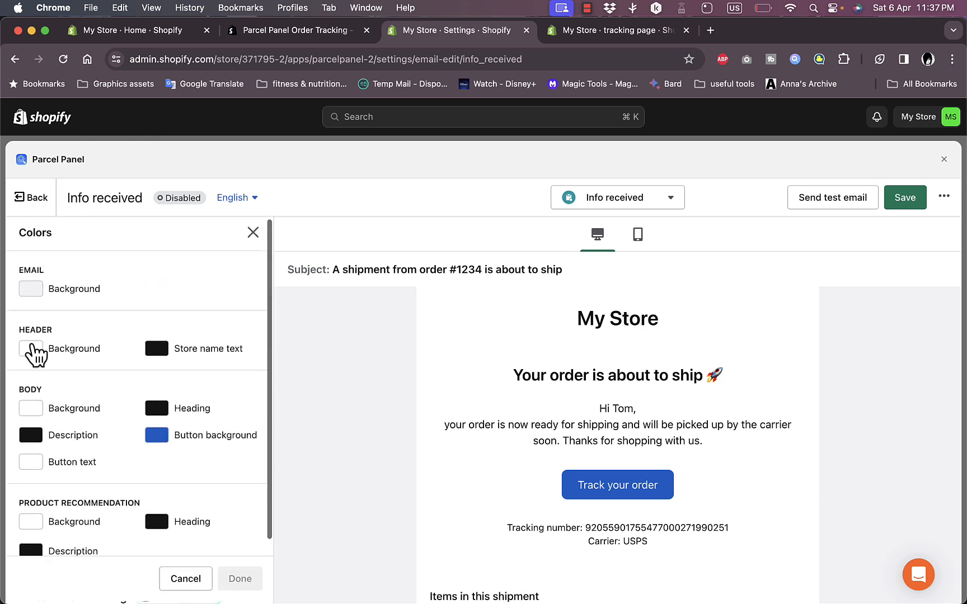
pyautogui.click(31, 289)
pyautogui.click(87, 318)
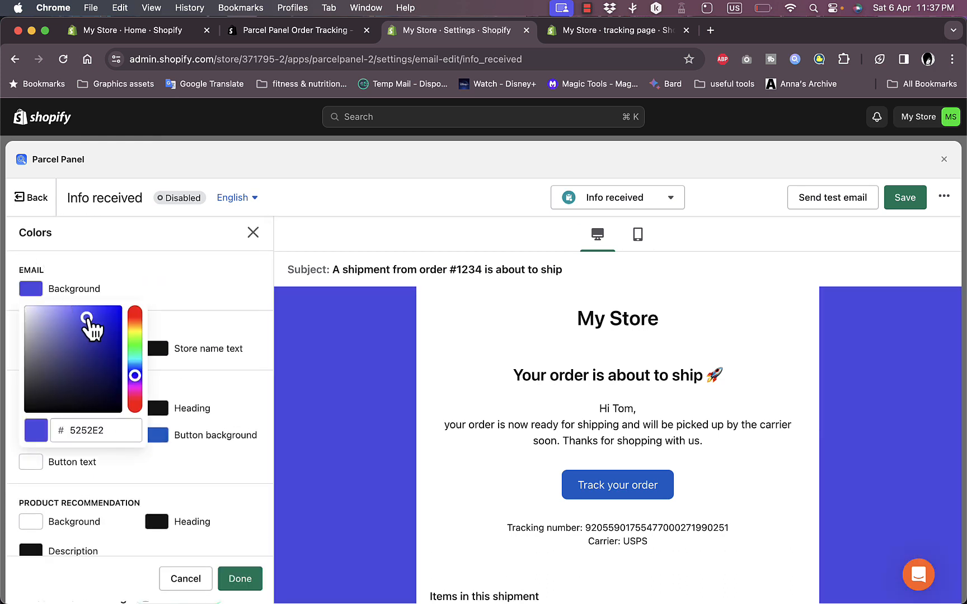
pyautogui.moveTo(87, 318)
pyautogui.mouseDown()
pyautogui.moveTo(95, 320)
pyautogui.moveTo(86, 313)
pyautogui.mouseUp()
pyautogui.click(227, 322)
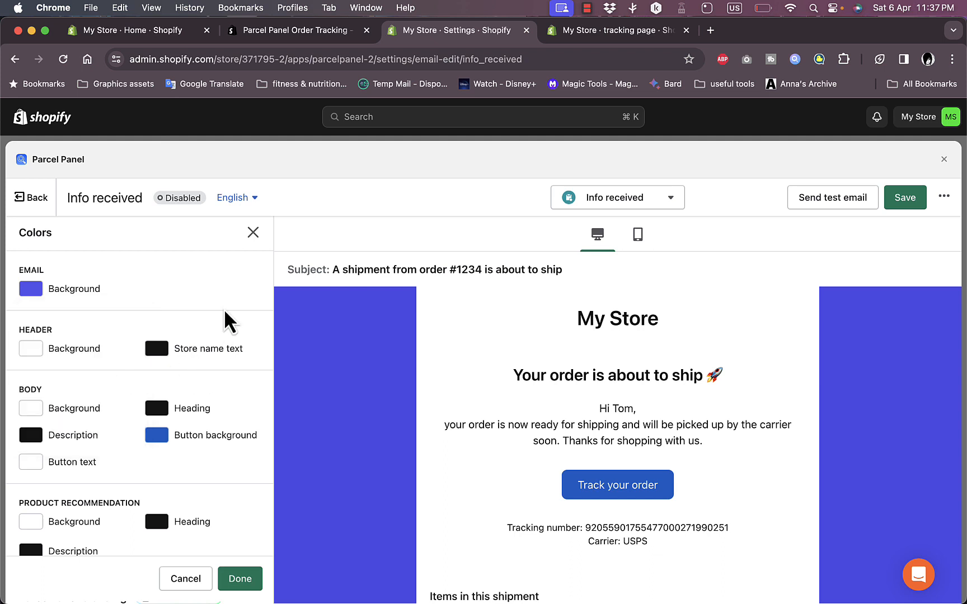
# Set the header background to light pink F7A4A4 and the store name text to red F90000
pyautogui.click(32, 351)
pyautogui.click(64, 375)
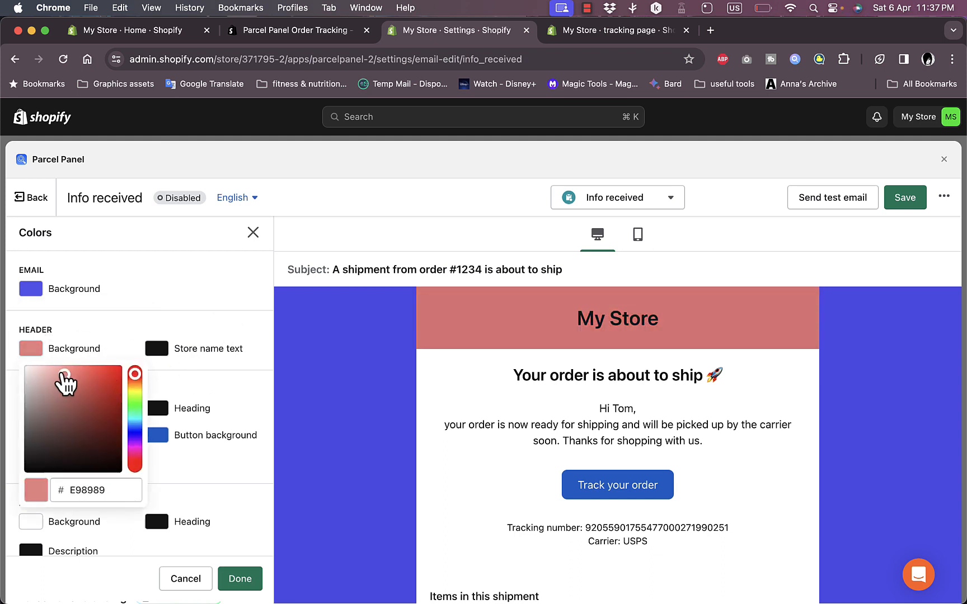
pyautogui.moveTo(63, 374); pyautogui.dragTo(57, 369)
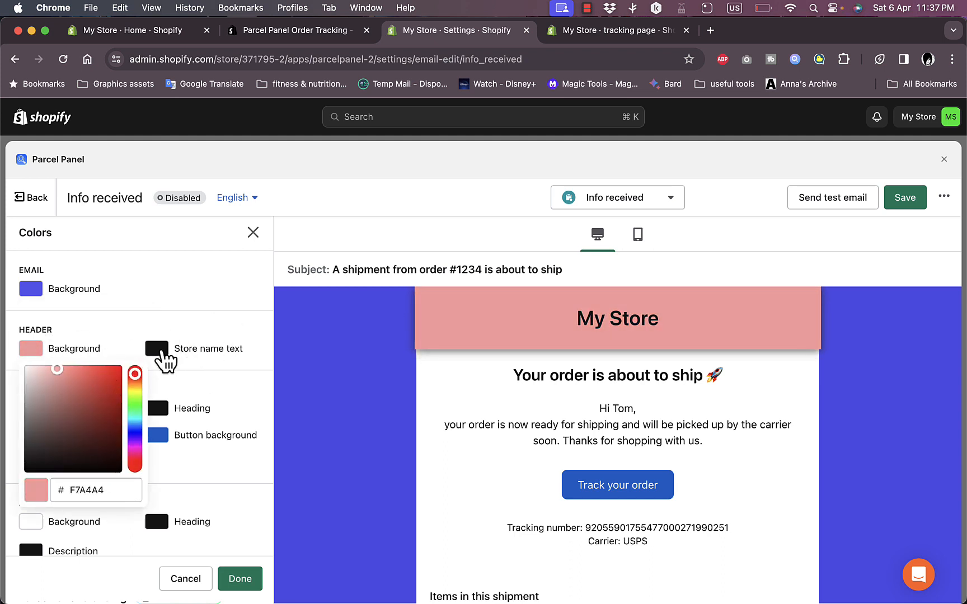
pyautogui.click(161, 352)
pyautogui.click(261, 403)
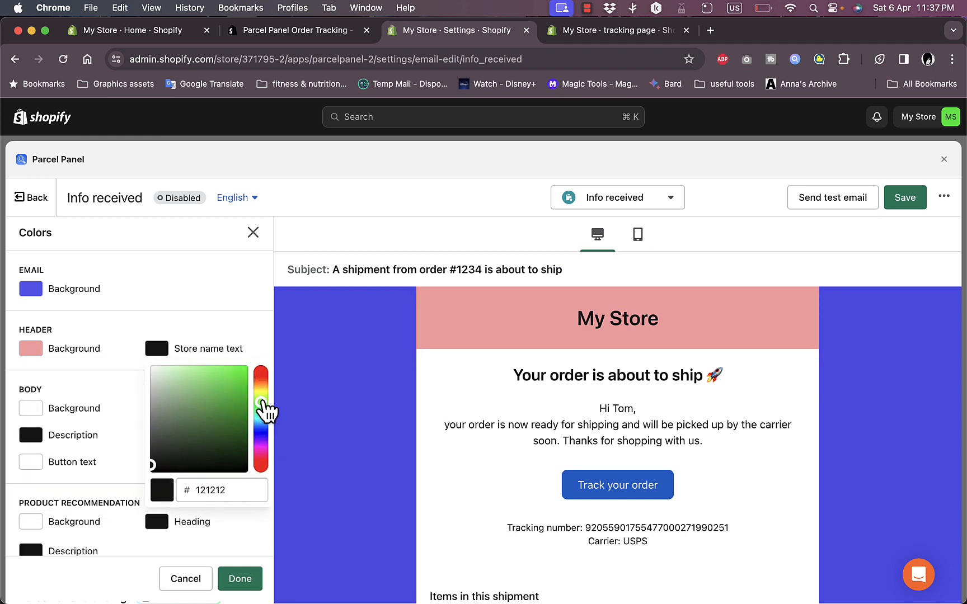
pyautogui.moveTo(263, 403); pyautogui.dragTo(265, 371)
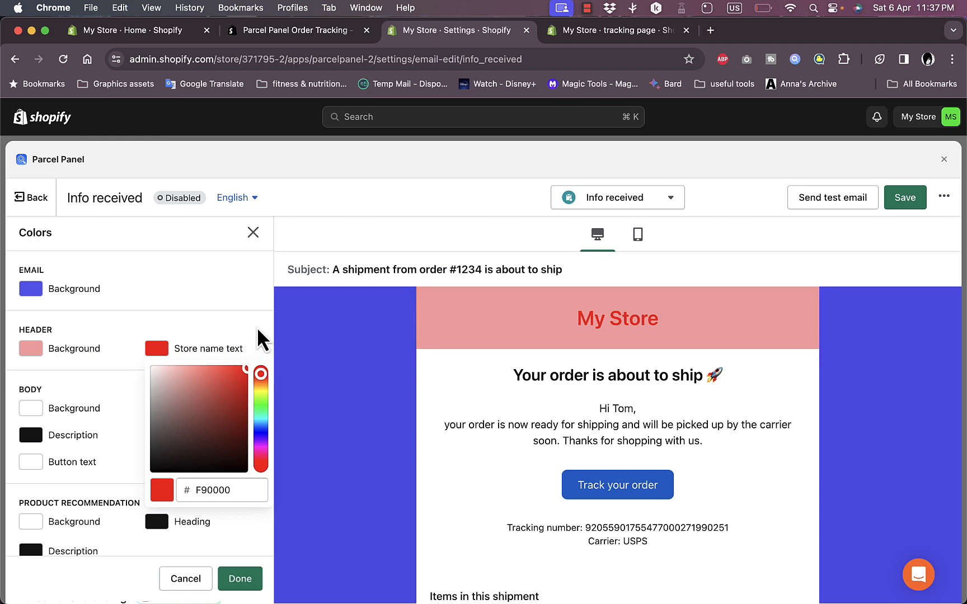
pyautogui.click(65, 436)
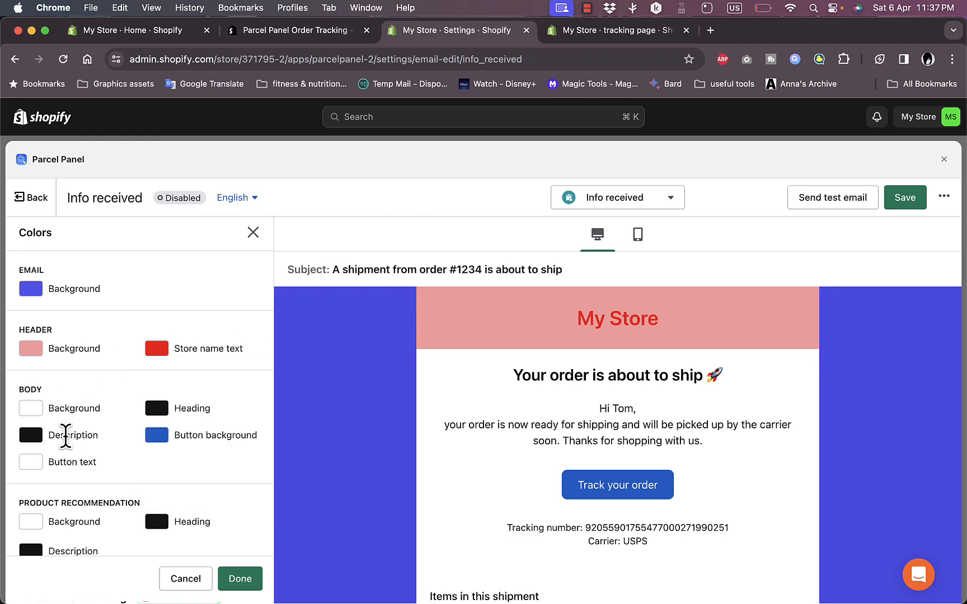
# Set the body background to yellow F1DF44, then save the Info received template and close its editor
pyautogui.click(31, 410)
pyautogui.click(95, 431)
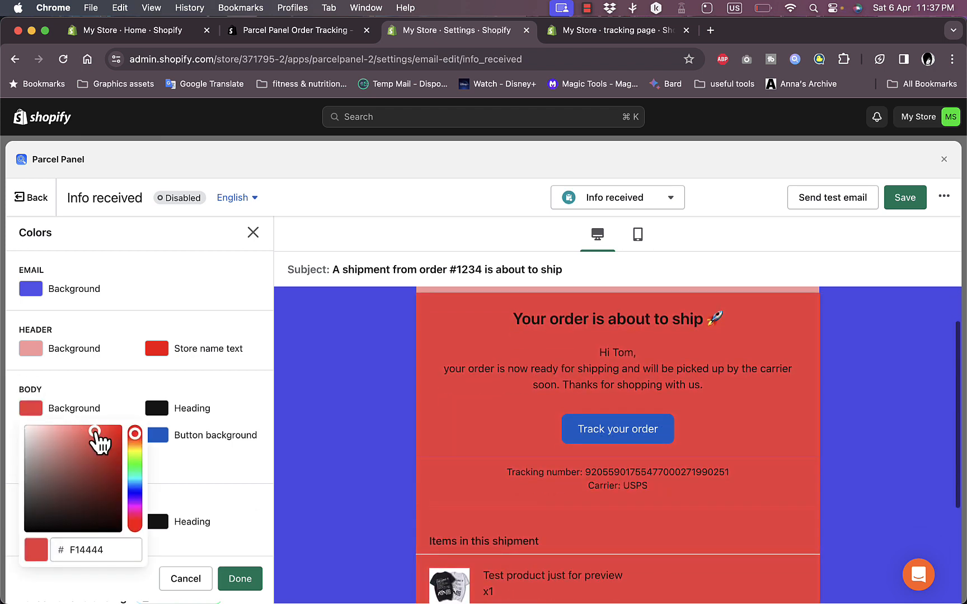
pyautogui.click(135, 447)
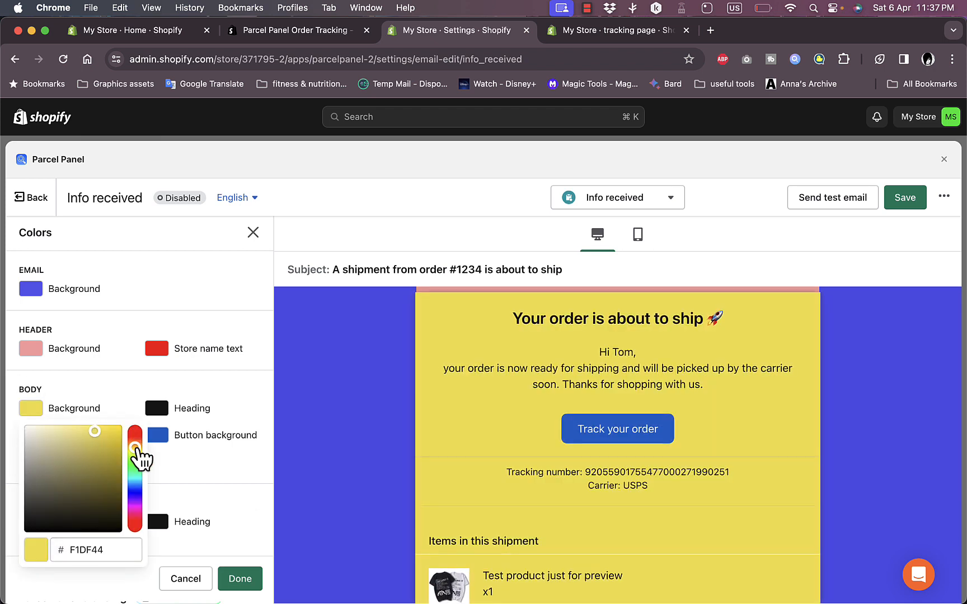
pyautogui.click(185, 390)
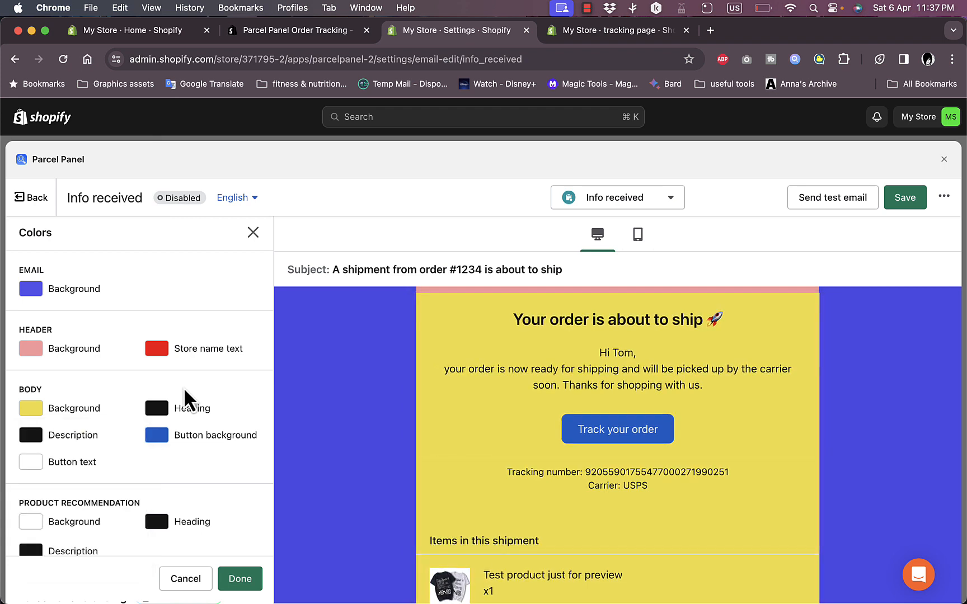
pyautogui.click(240, 578)
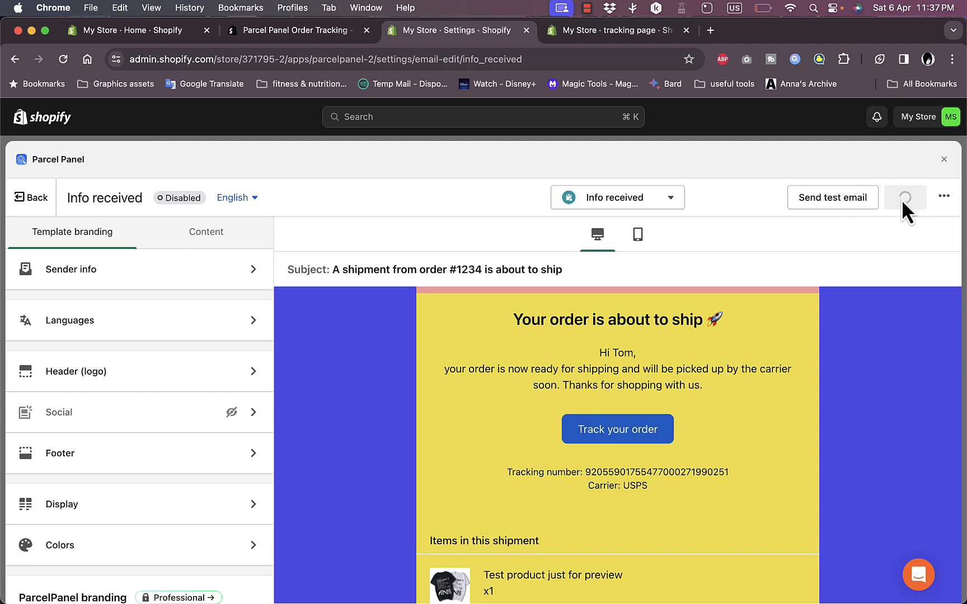
pyautogui.click(945, 161)
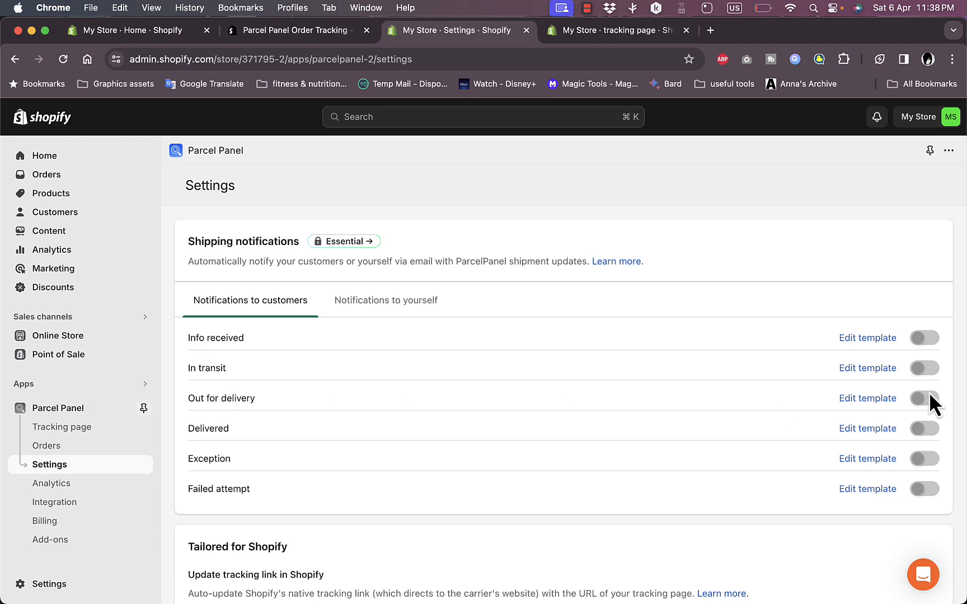
# Review the Out for delivery email template and return to the shipping notification settings
pyautogui.click(854, 399)
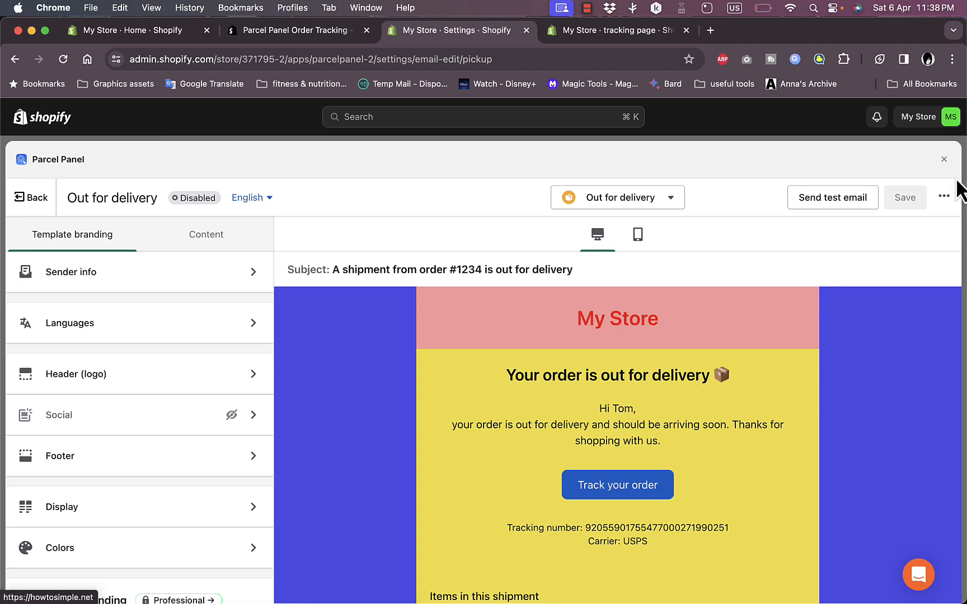
pyautogui.click(944, 160)
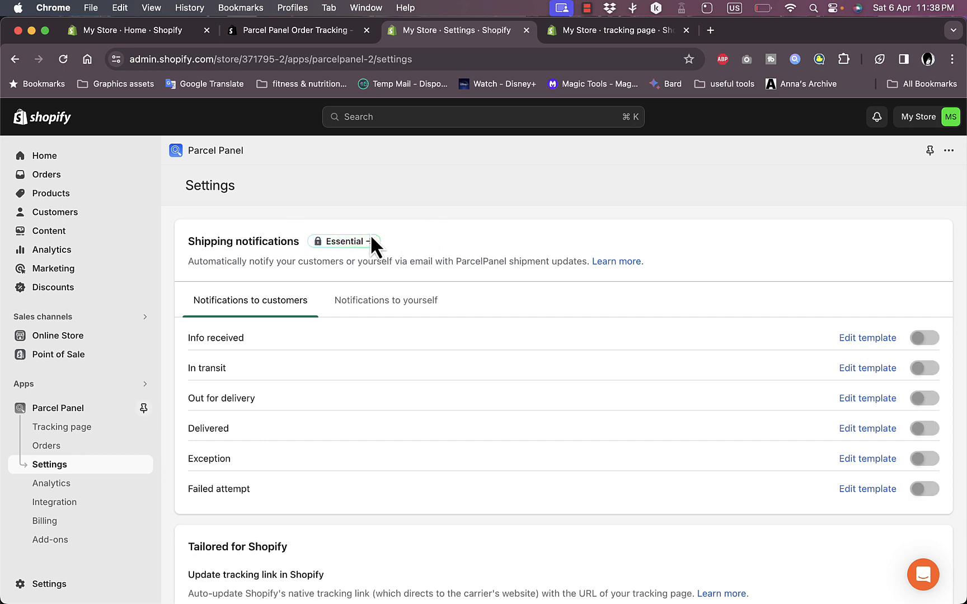
# Compare the plans offered for shipping notifications, then review the Shopify, dropshipping, language and courier matching settings
pyautogui.click(348, 242)
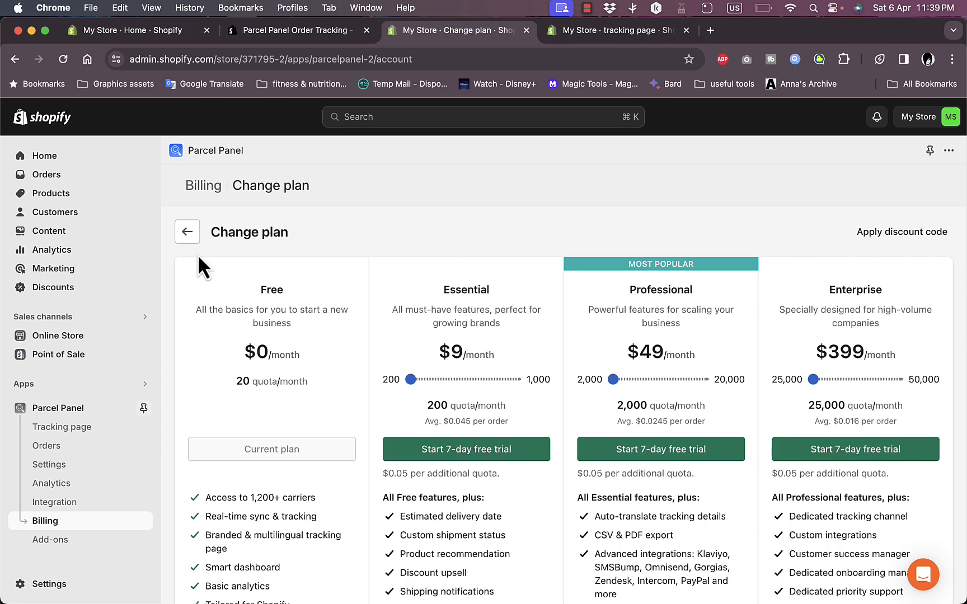
pyautogui.click(189, 232)
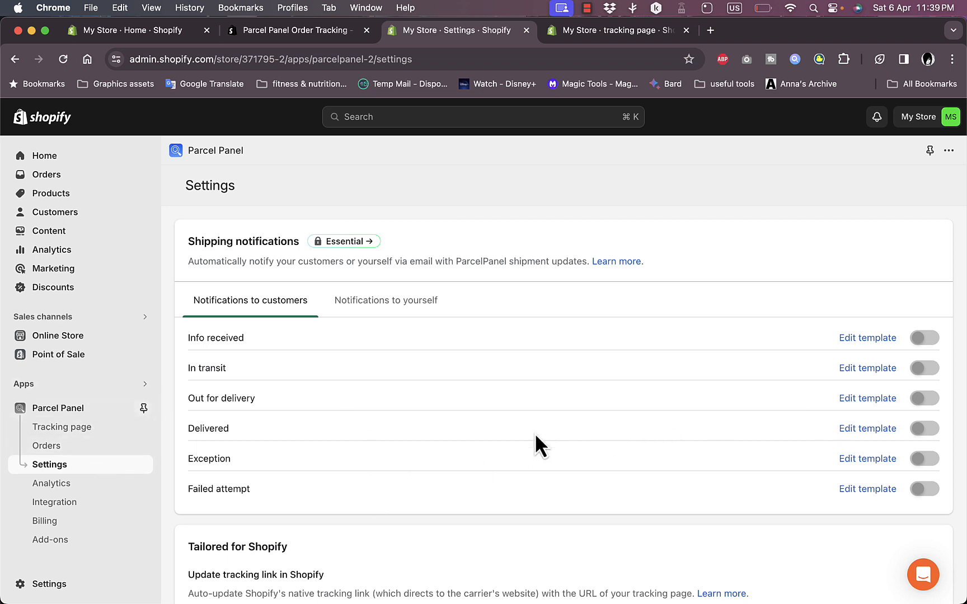
pyautogui.scroll(-4, 534, 433)
pyautogui.scroll(-4, 535, 435)
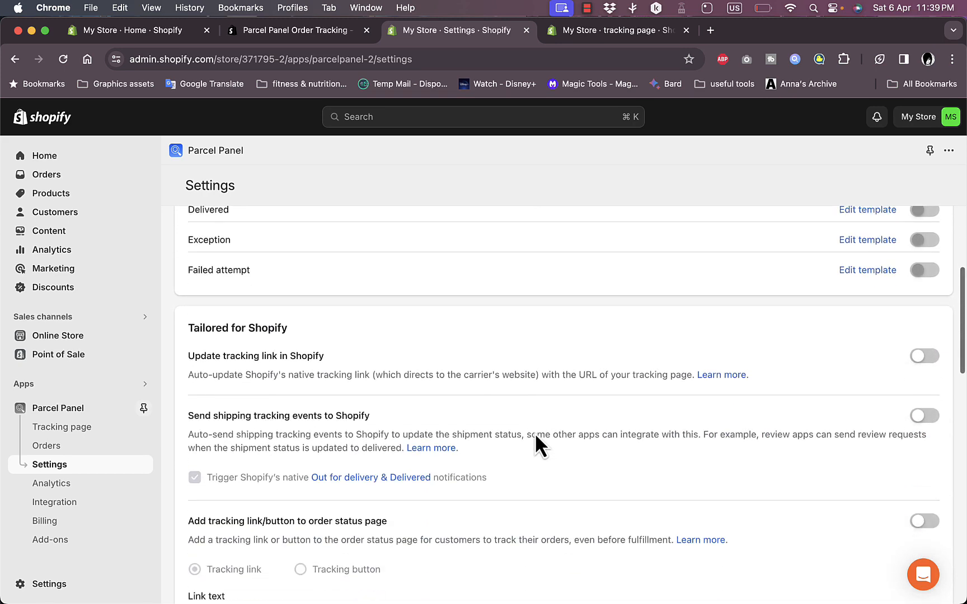
pyautogui.scroll(-1, 535, 437)
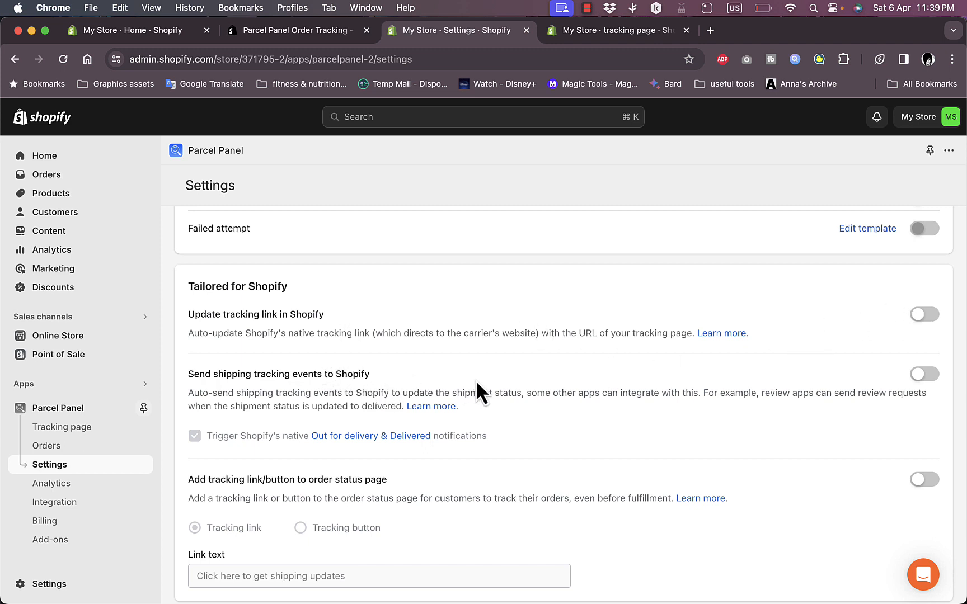
pyautogui.scroll(-15, 650, 467)
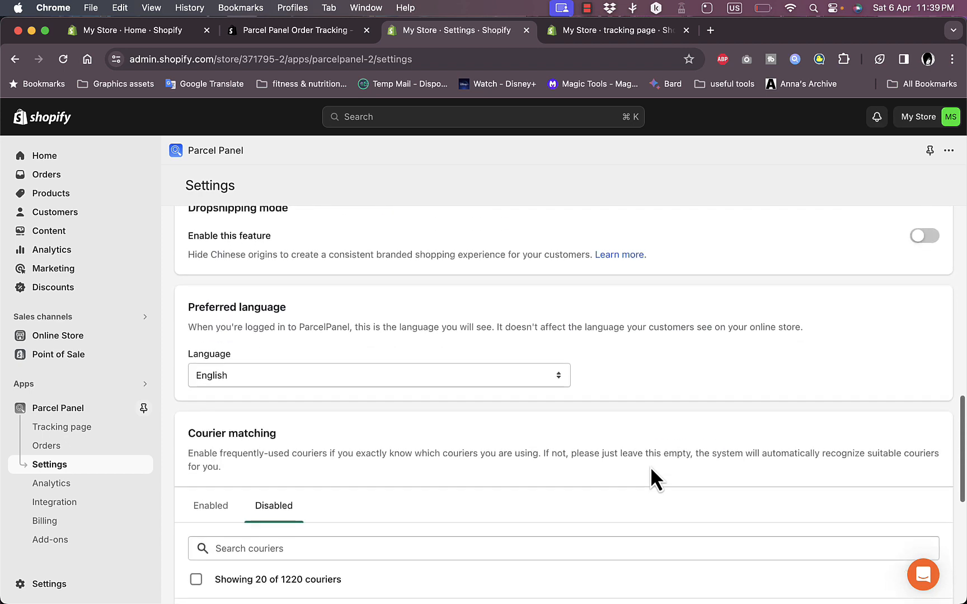
pyautogui.scroll(3, 655, 476)
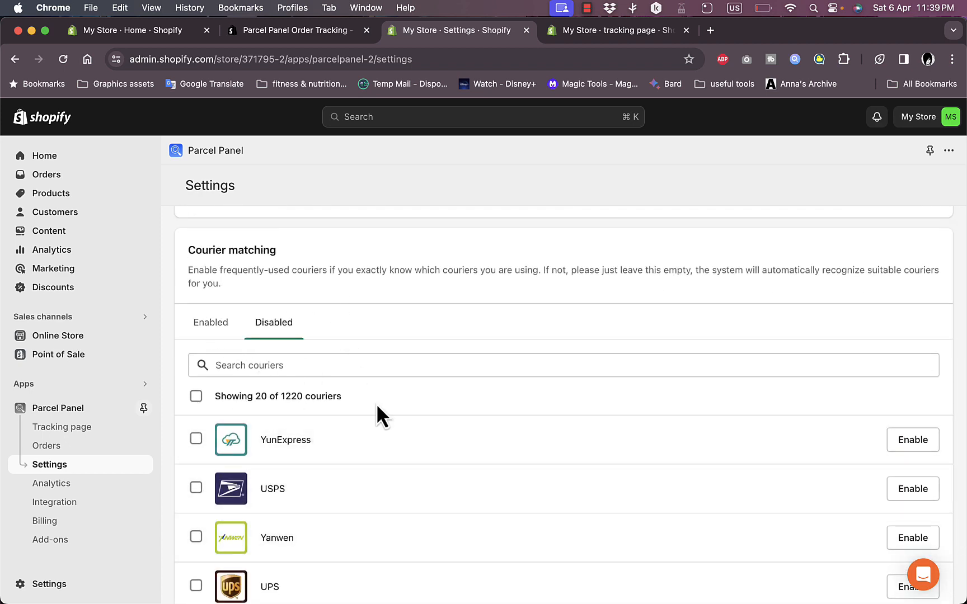
pyautogui.scroll(-2, 392, 529)
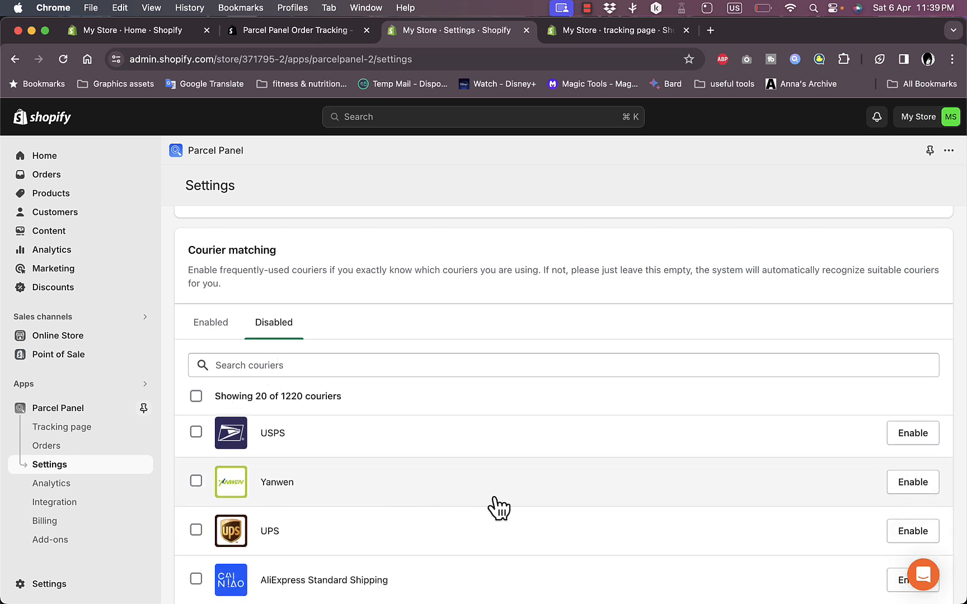
pyautogui.scroll(1, 494, 509)
pyautogui.scroll(10, 186, 489)
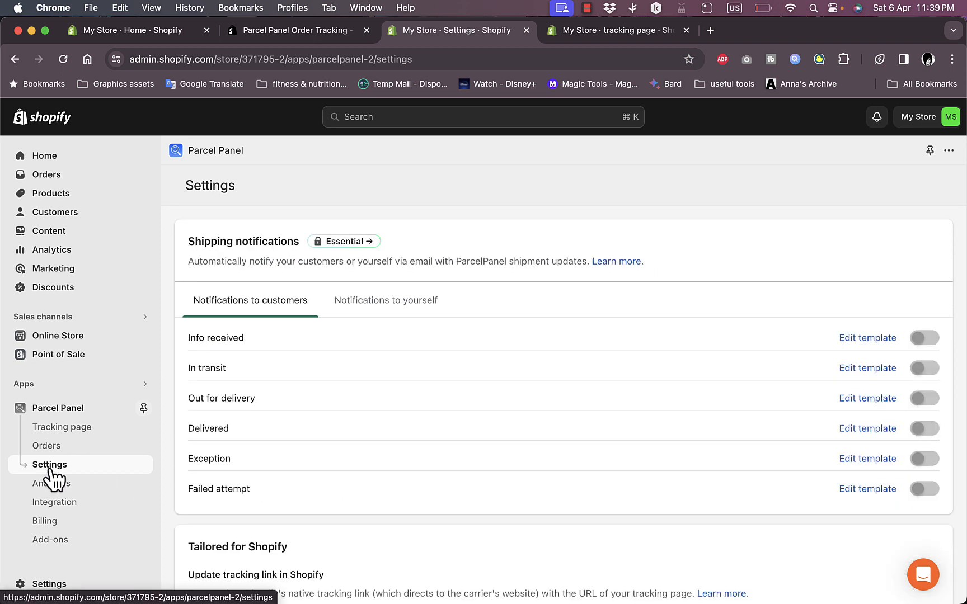
# Review the tracking page's Appearance options, then open its Estimated delivery date settings
pyautogui.click(67, 430)
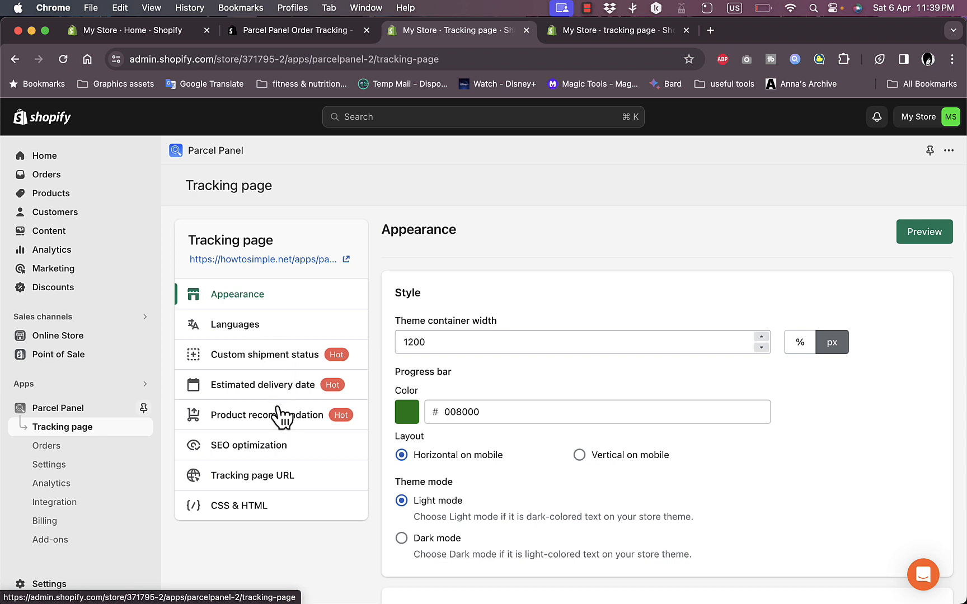
pyautogui.scroll(-3, 525, 411)
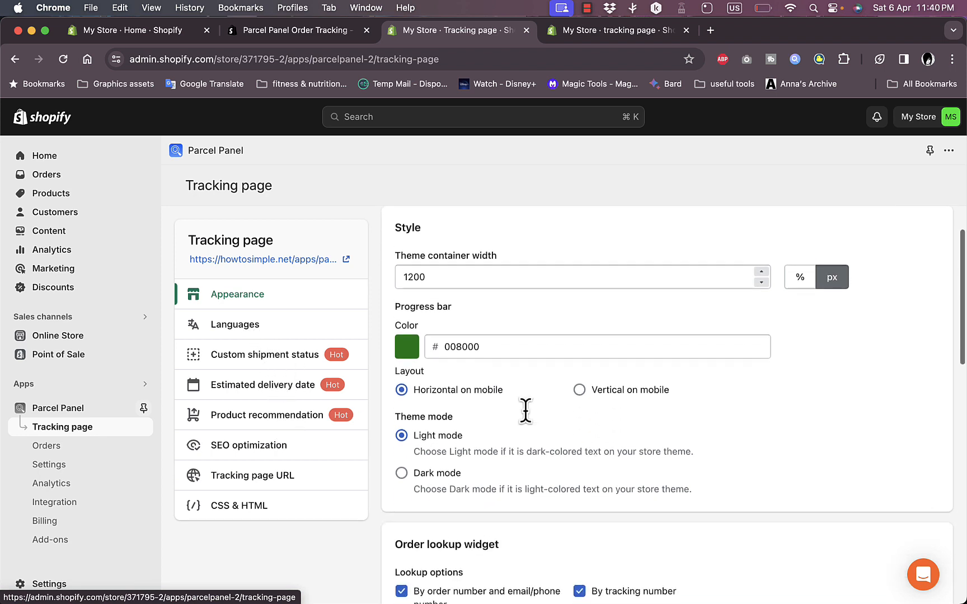
pyautogui.scroll(3, 525, 411)
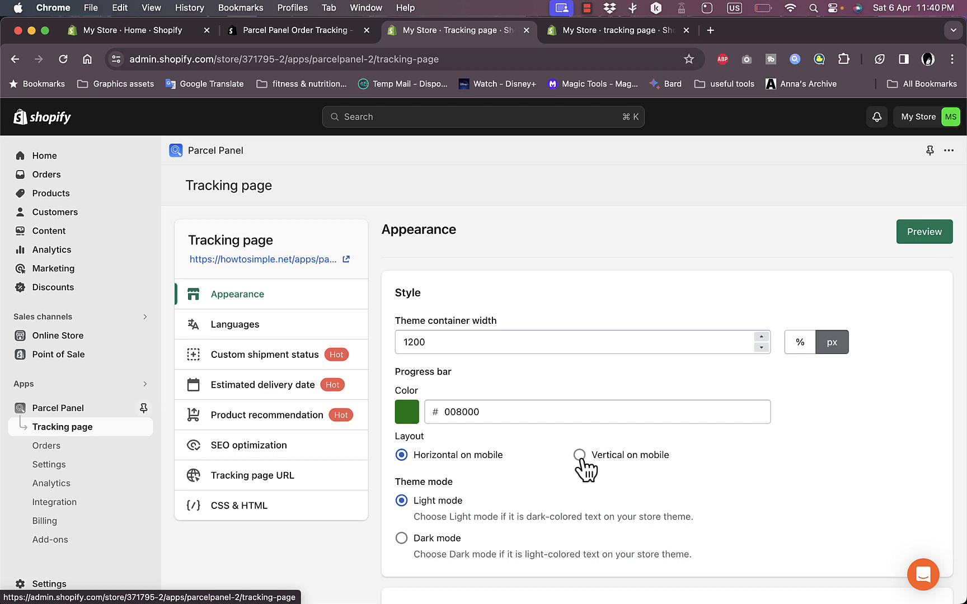
pyautogui.scroll(-6, 576, 396)
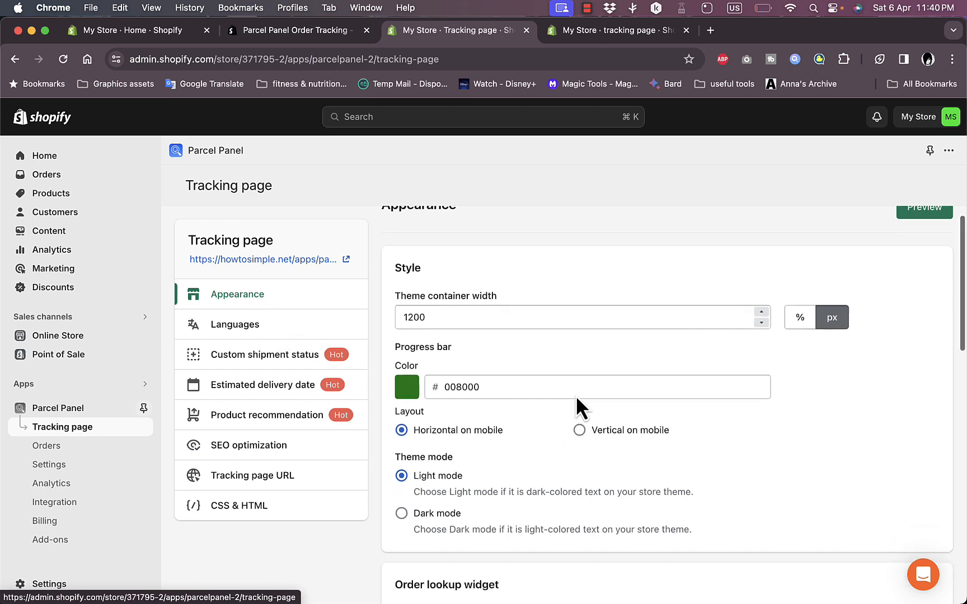
pyautogui.scroll(-7, 576, 395)
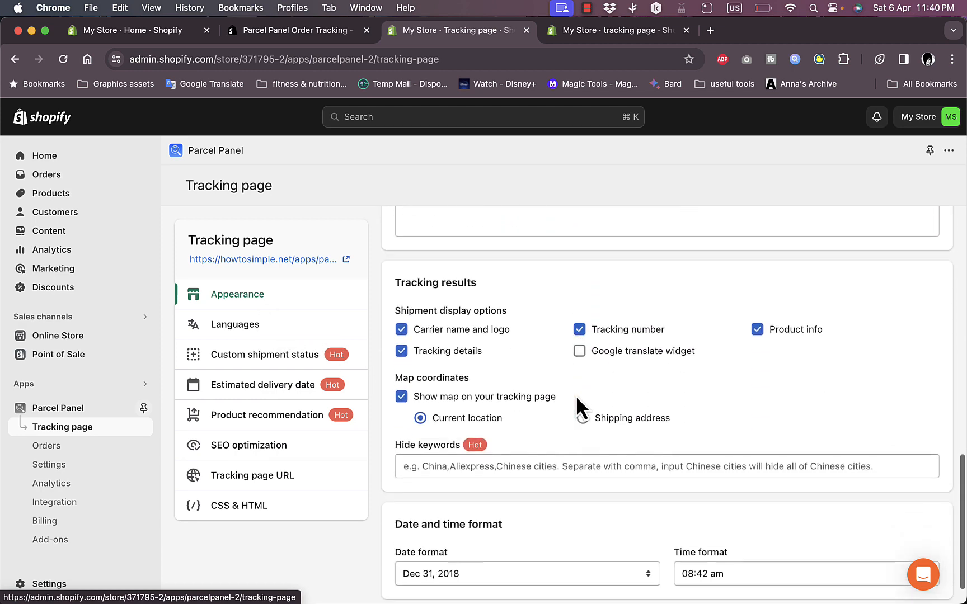
pyautogui.scroll(13, 576, 396)
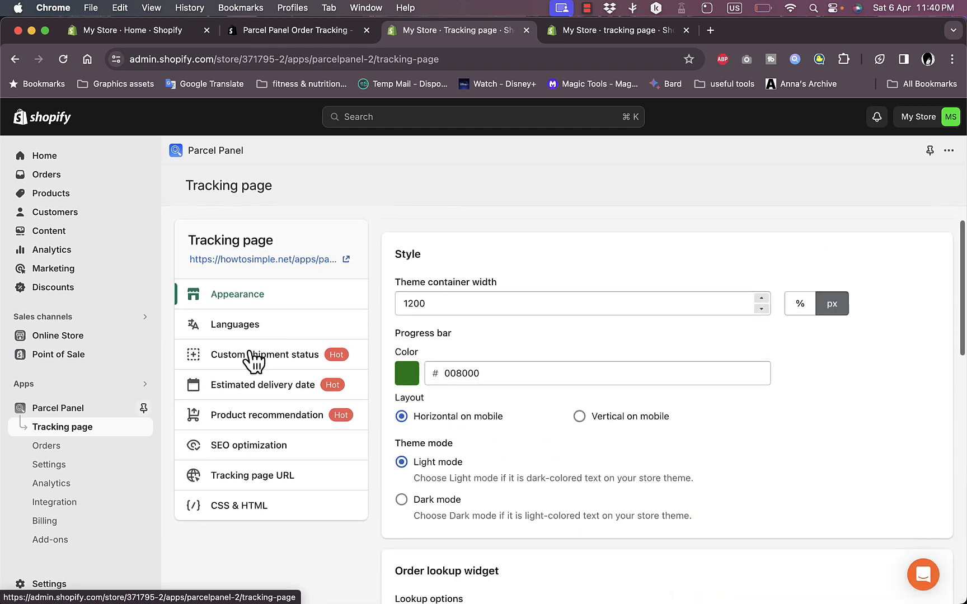
pyautogui.click(269, 397)
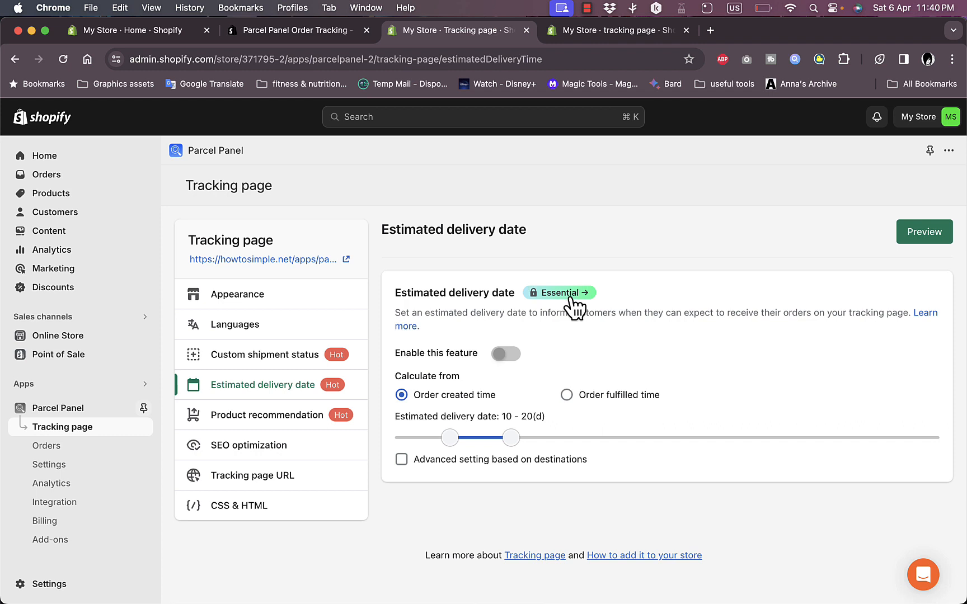
# Preview the tracking page, examine the sample order's progress bar, map, carrier and product details, then close the preview
pyautogui.click(931, 235)
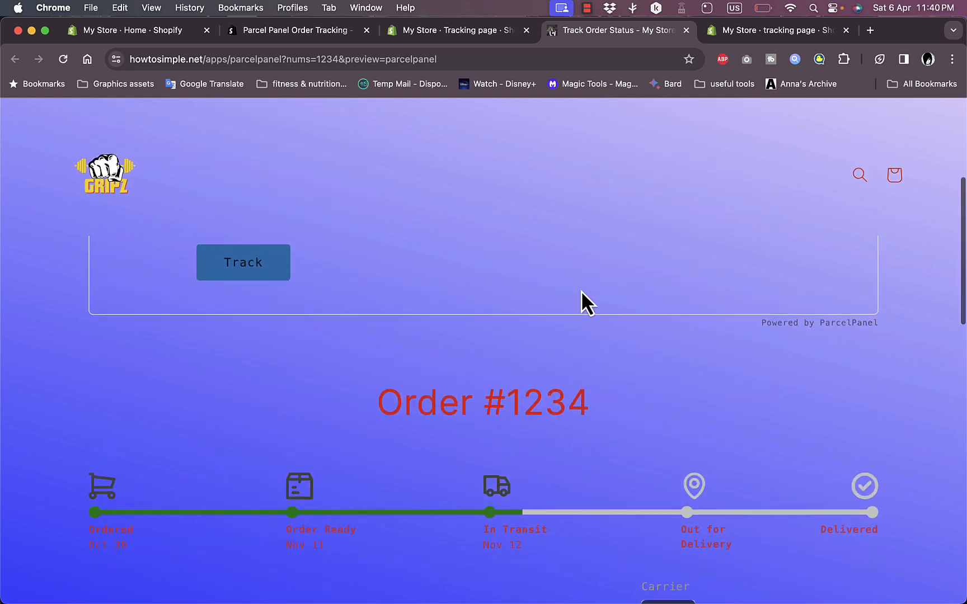
pyautogui.scroll(-6, 581, 290)
pyautogui.scroll(1, 330, 270)
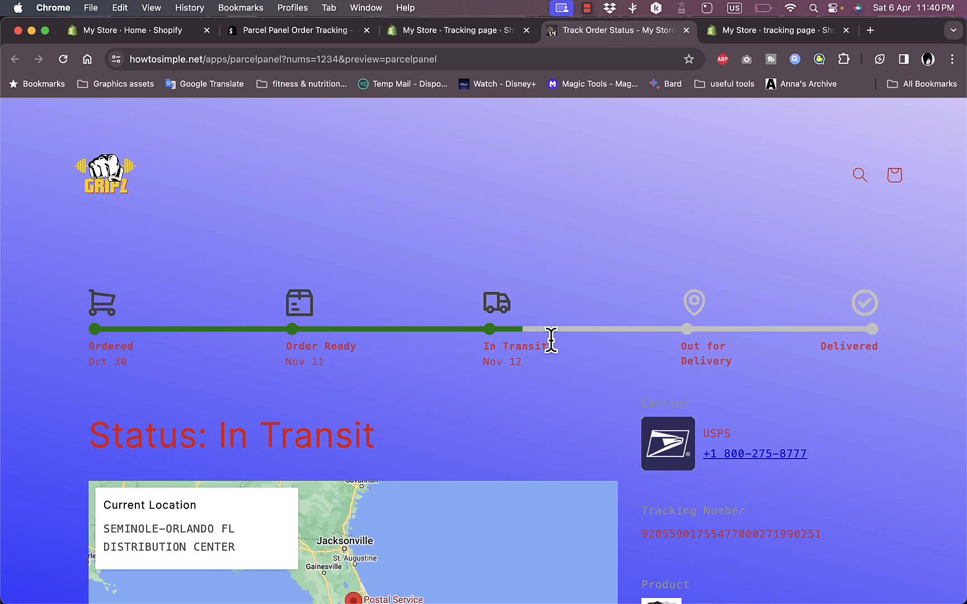
pyautogui.scroll(-3, 783, 398)
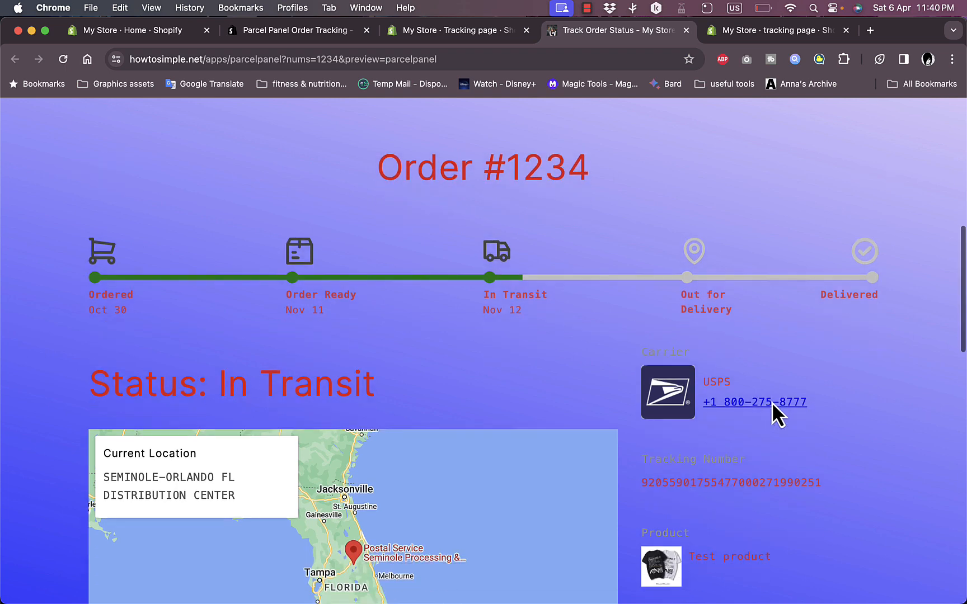
pyautogui.scroll(-5, 708, 360)
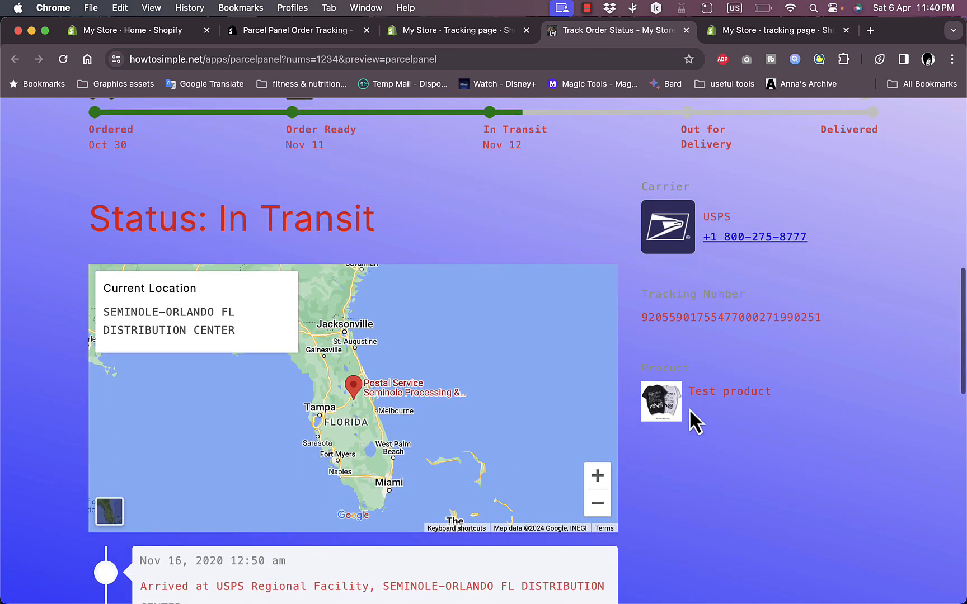
pyautogui.scroll(10, 634, 302)
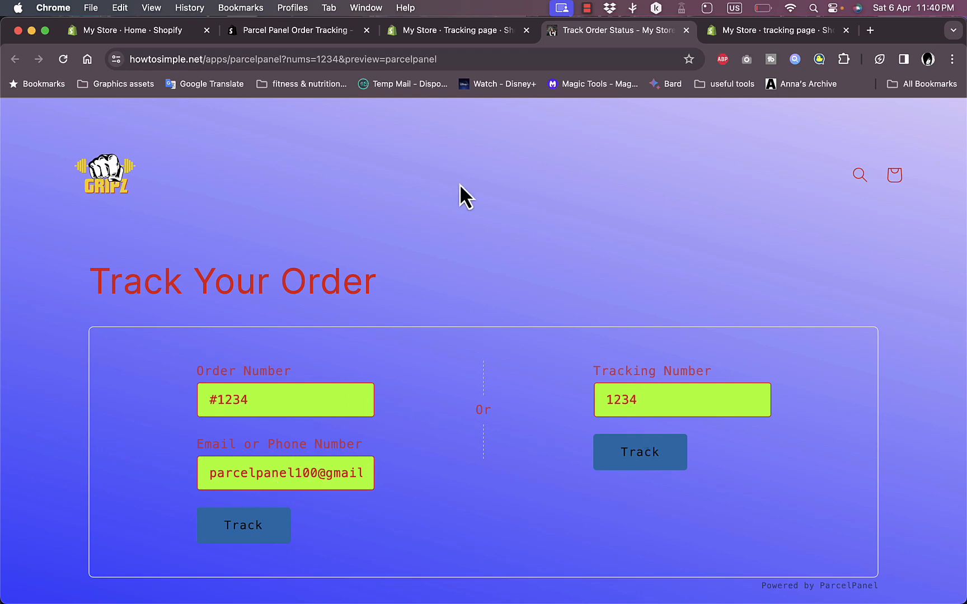
pyautogui.click(686, 31)
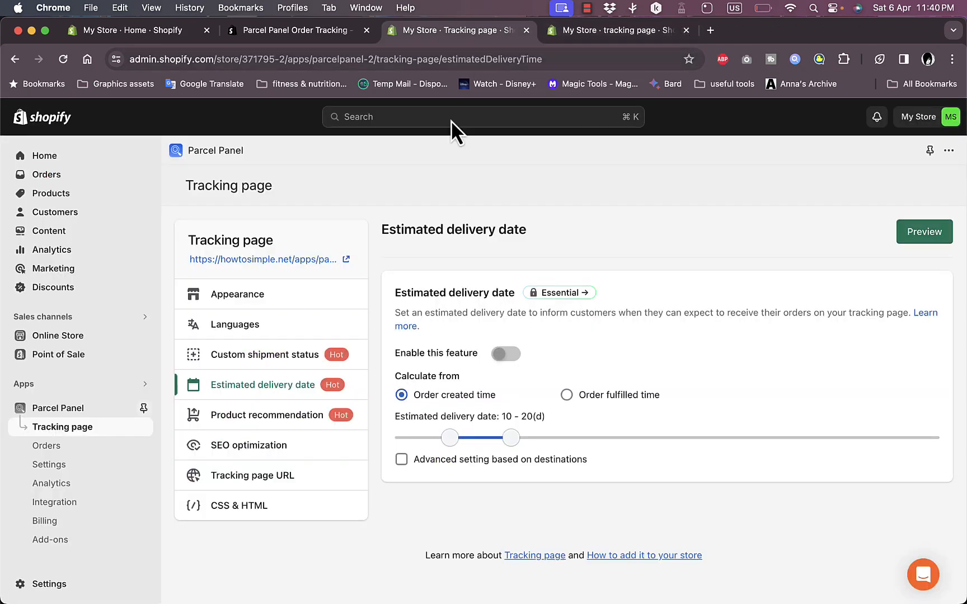
# Return to the Appearance settings and preview the tracking page again to examine the shipment event timeline
pyautogui.click(253, 305)
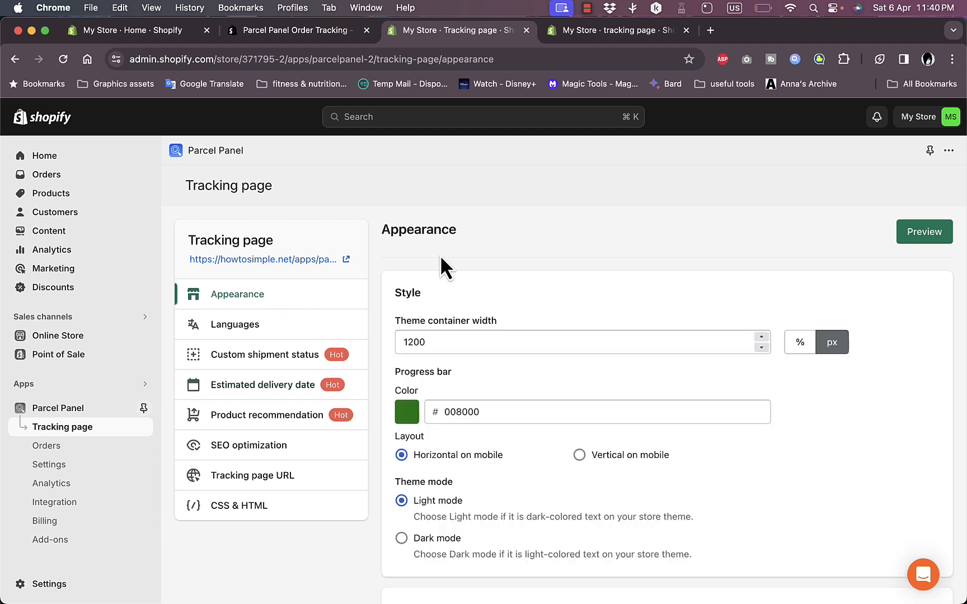
pyautogui.click(920, 232)
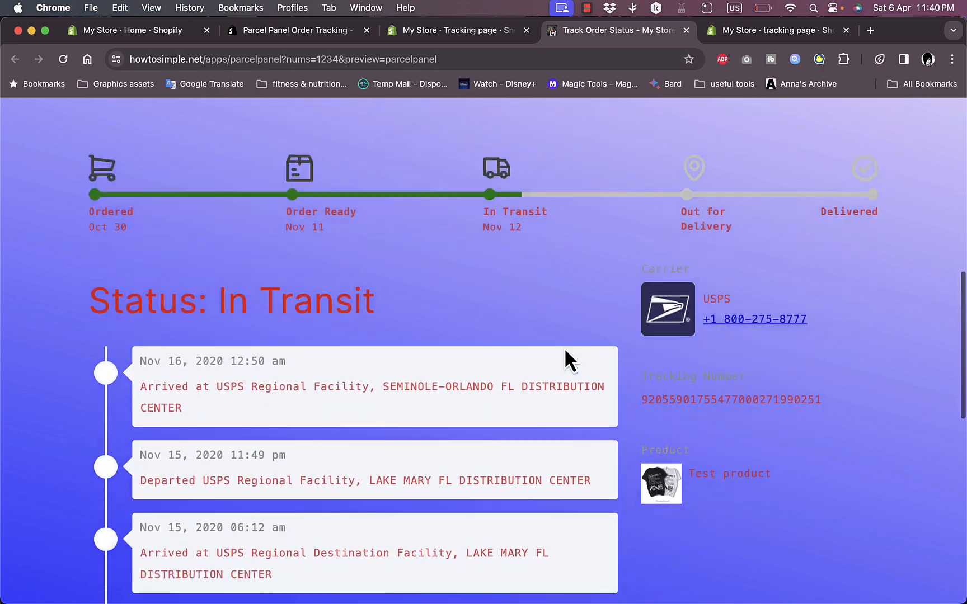
pyautogui.scroll(-13, 564, 347)
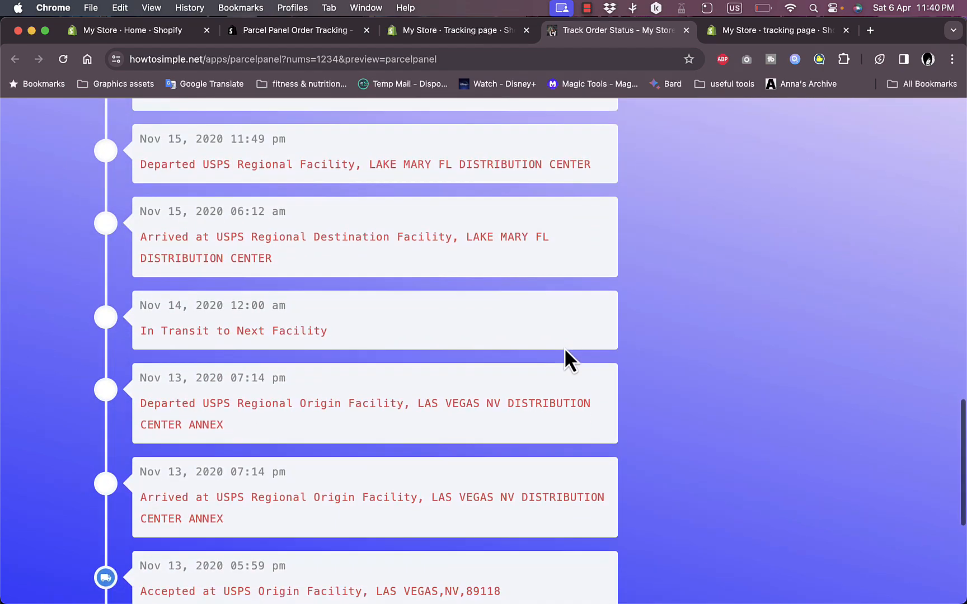
pyautogui.scroll(10, 564, 348)
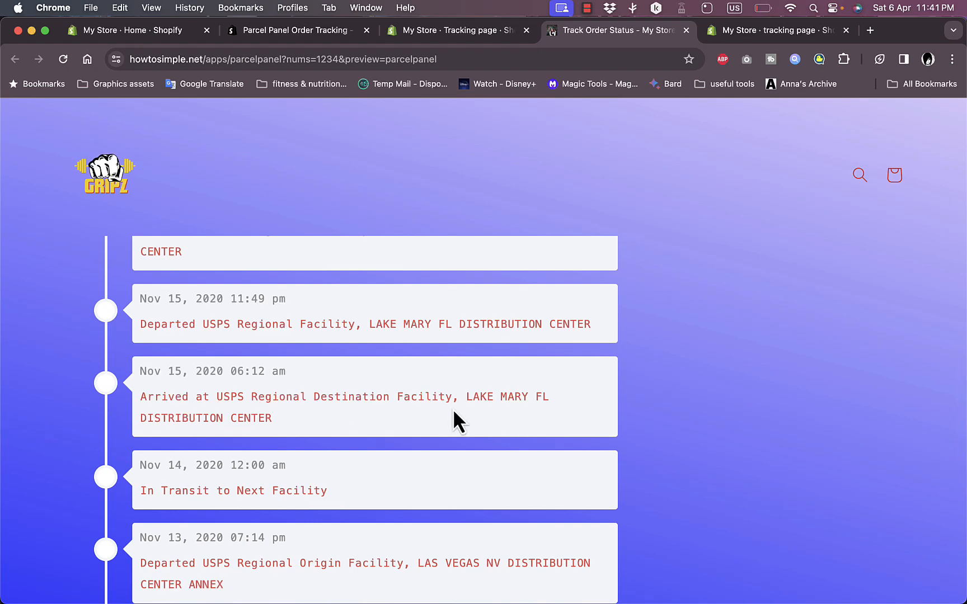
pyautogui.scroll(8, 453, 412)
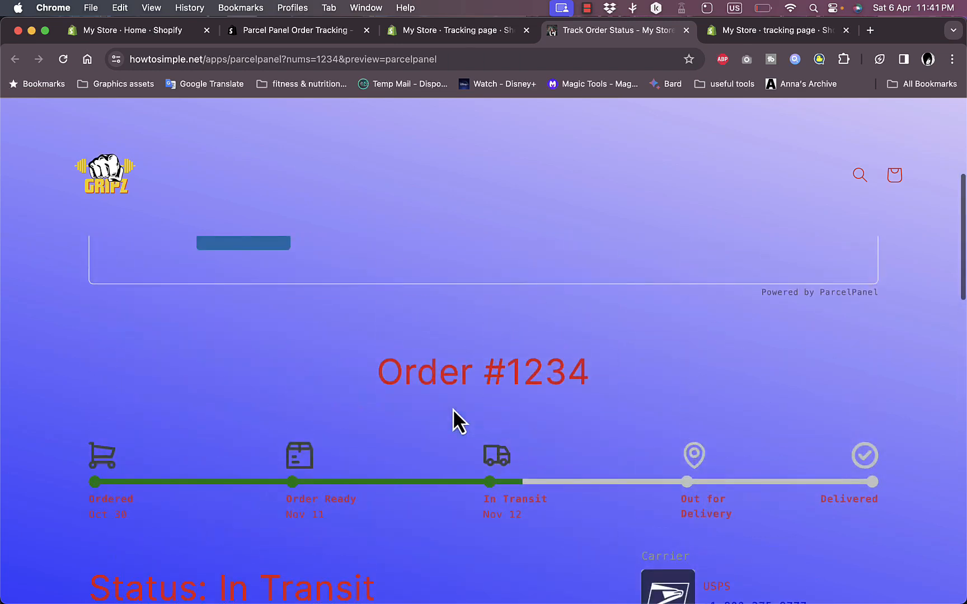